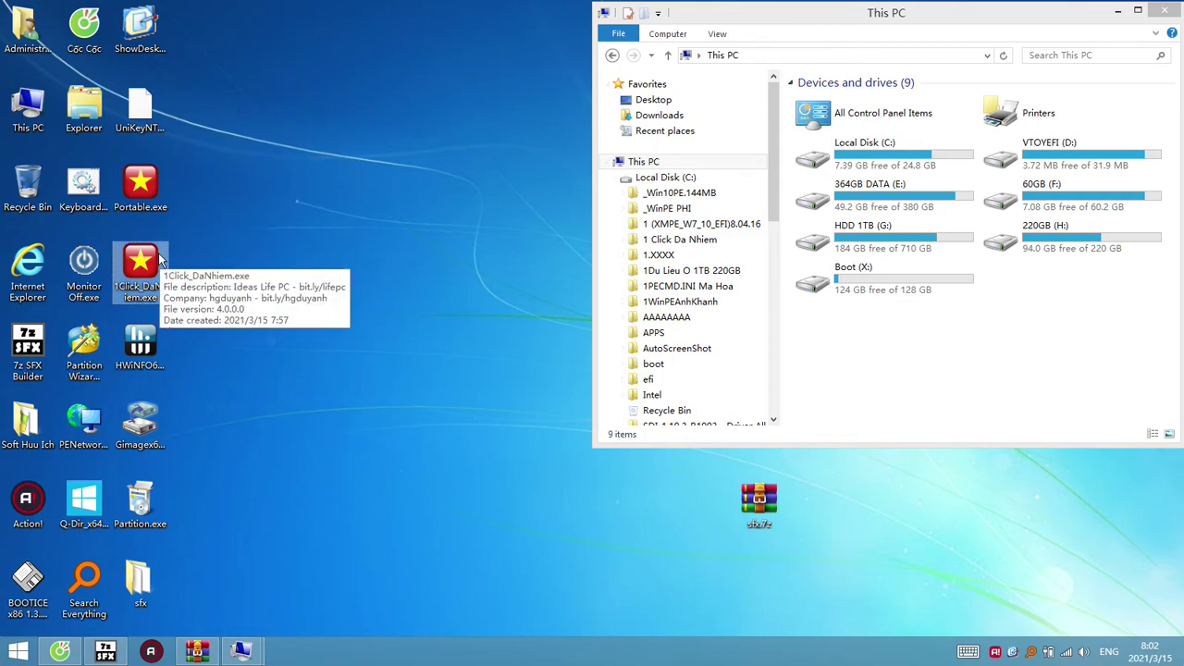
# Run 1Click_DaNhiem.exe from the desktop and close the Snappy Driver Installer window it launches
pyautogui.doubleClick(156, 263)
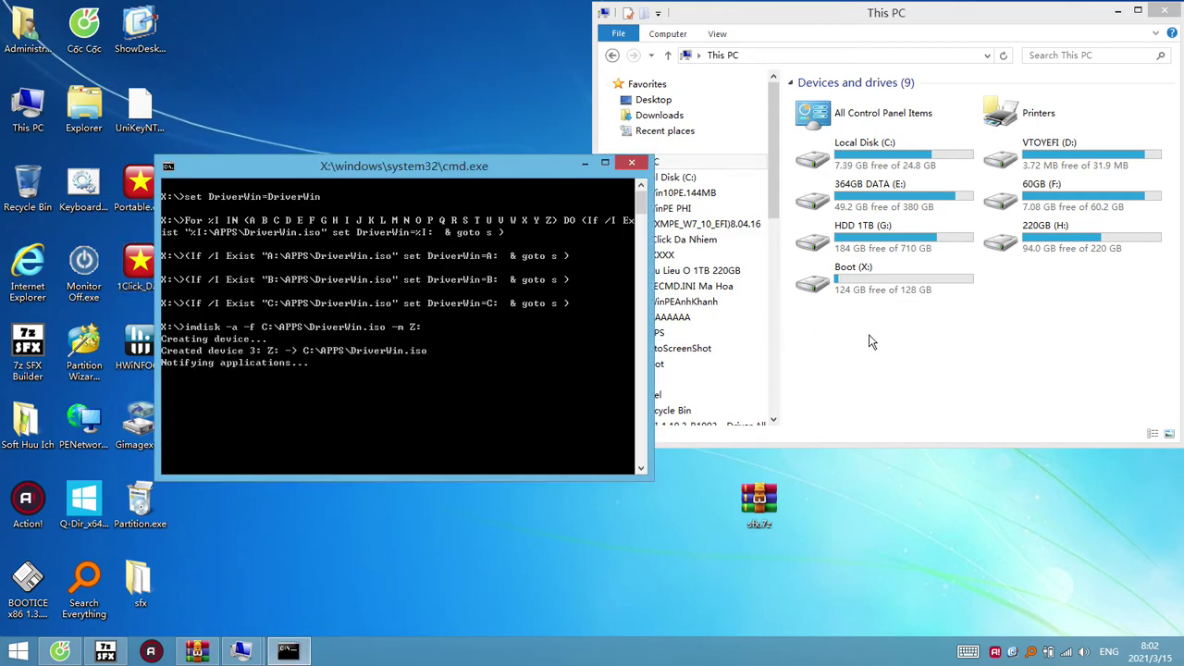
pyautogui.click(932, 344)
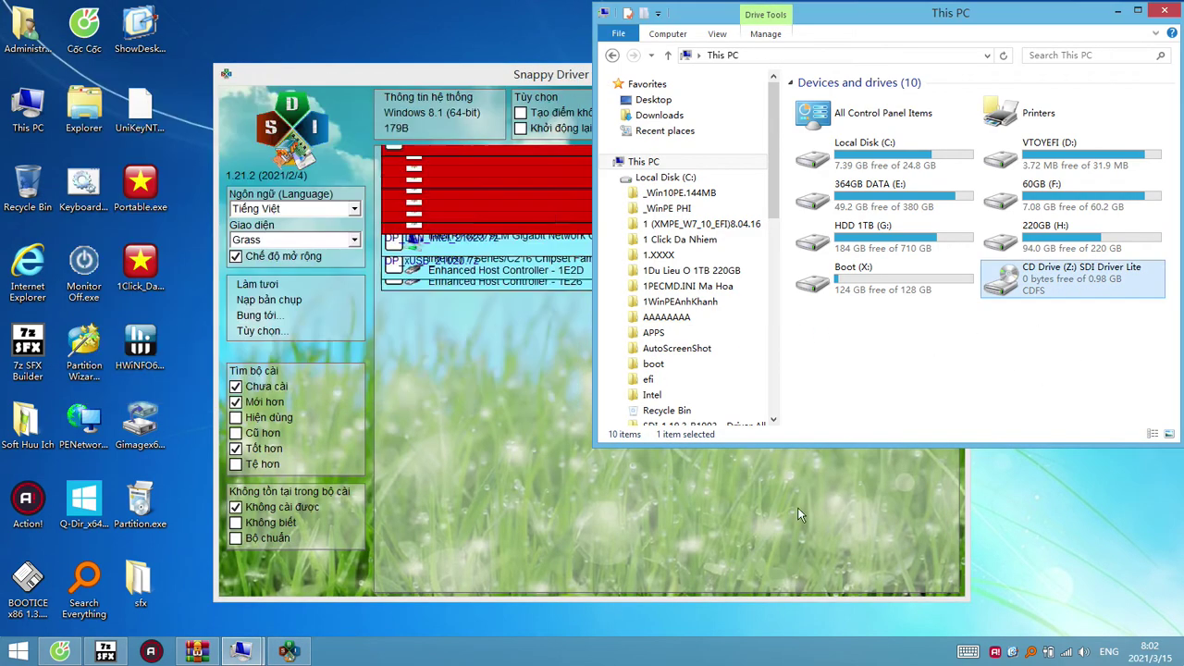
pyautogui.click(466, 70)
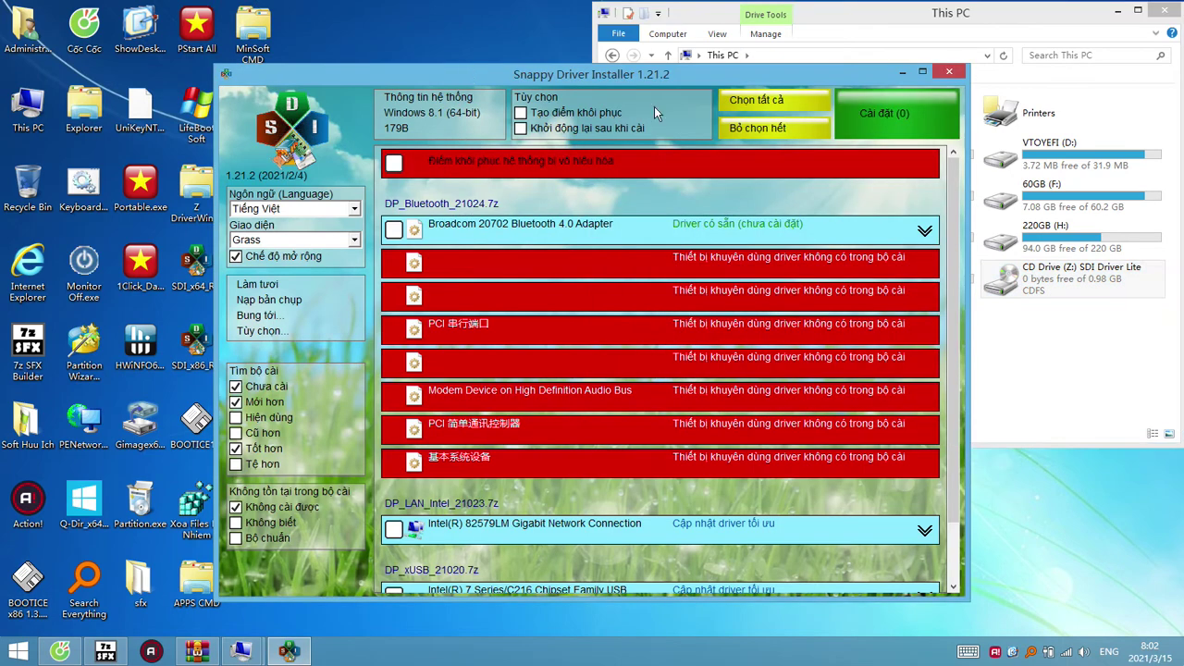
pyautogui.click(948, 72)
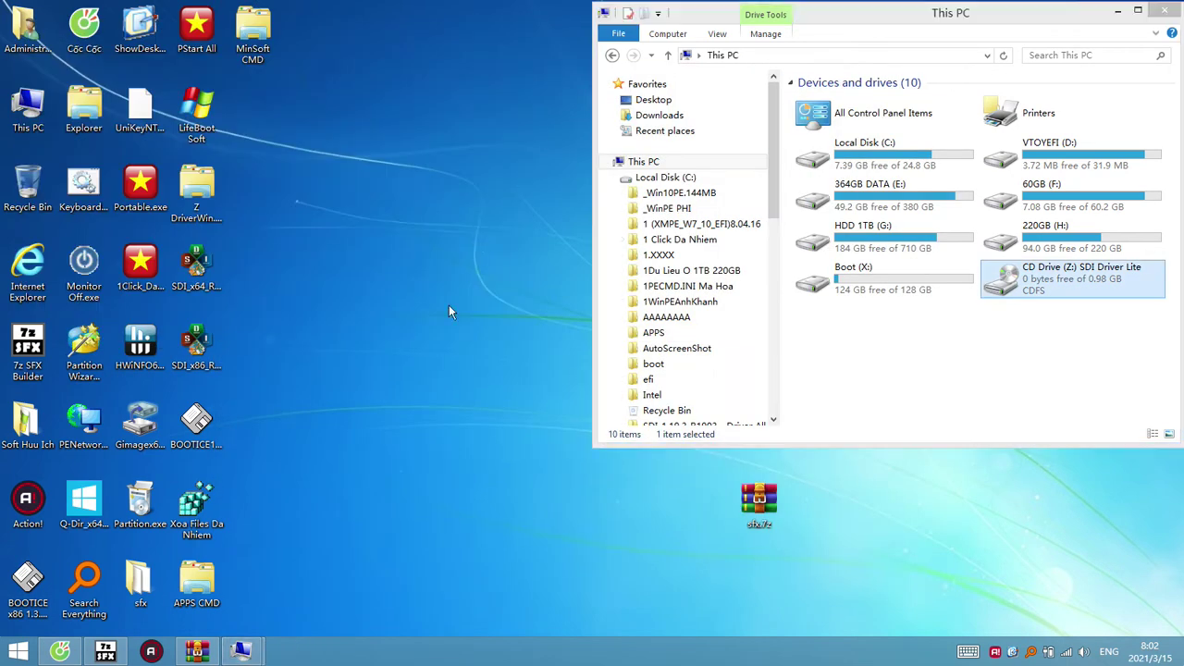
pyautogui.click(274, 36)
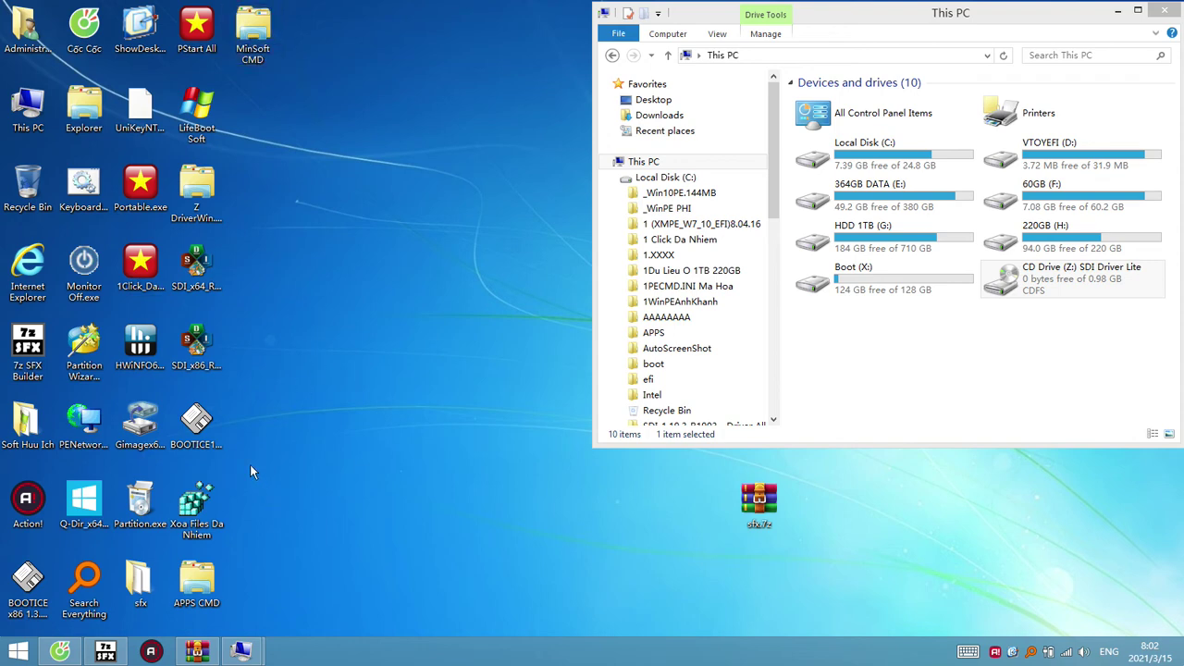
# Move the BOOTICE, Gimagex64, Partition.exe, HWiNFO64 and Portable.exe icons into a separate column on the desktop
pyautogui.moveTo(197, 429); pyautogui.dragTo(294, 424)
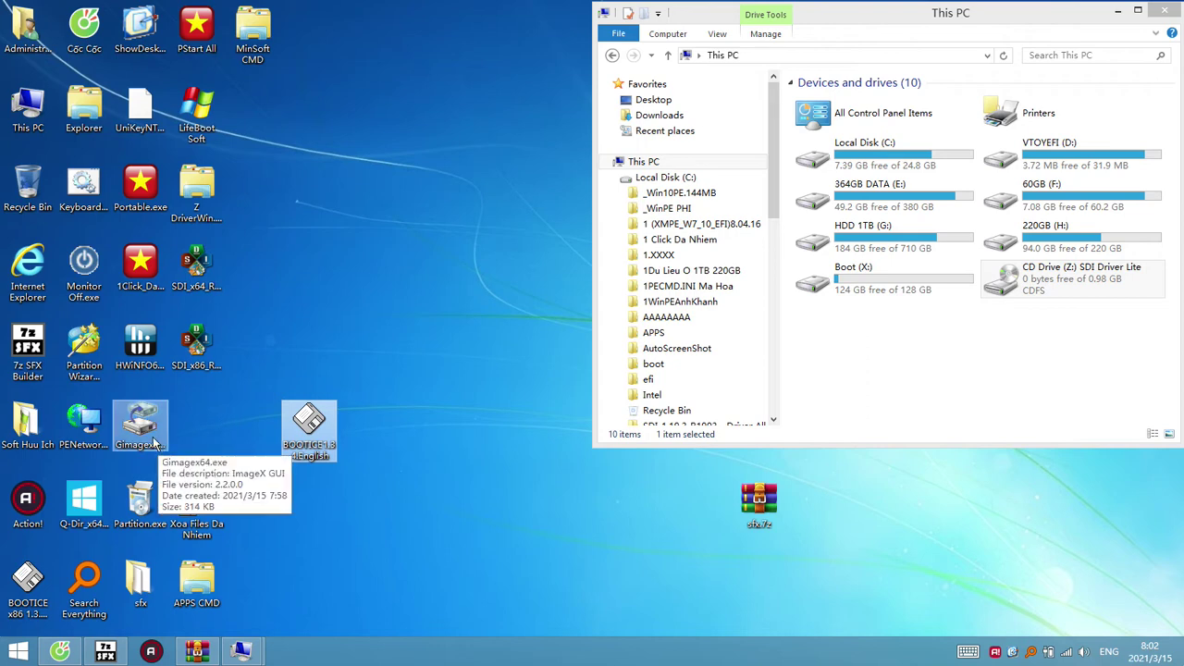
pyautogui.moveTo(139, 424); pyautogui.dragTo(333, 361)
pyautogui.moveTo(141, 504); pyautogui.dragTo(319, 507)
pyautogui.moveTo(140, 347); pyautogui.dragTo(323, 296)
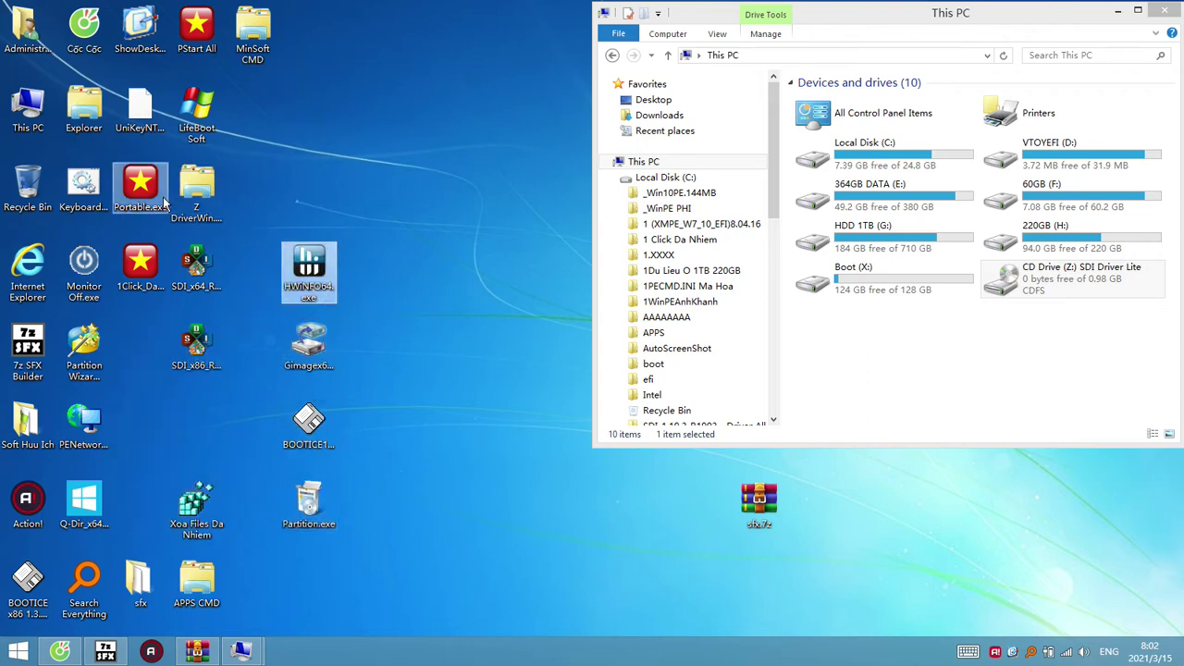
pyautogui.moveTo(149, 197); pyautogui.dragTo(318, 197)
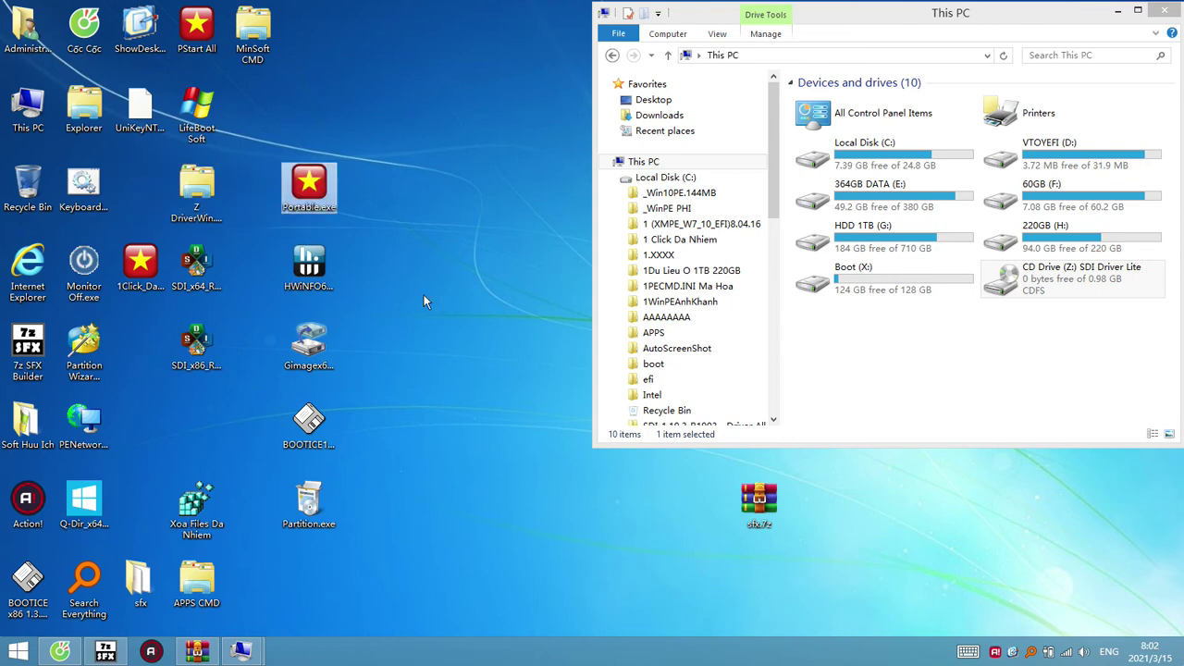
pyautogui.click(424, 300)
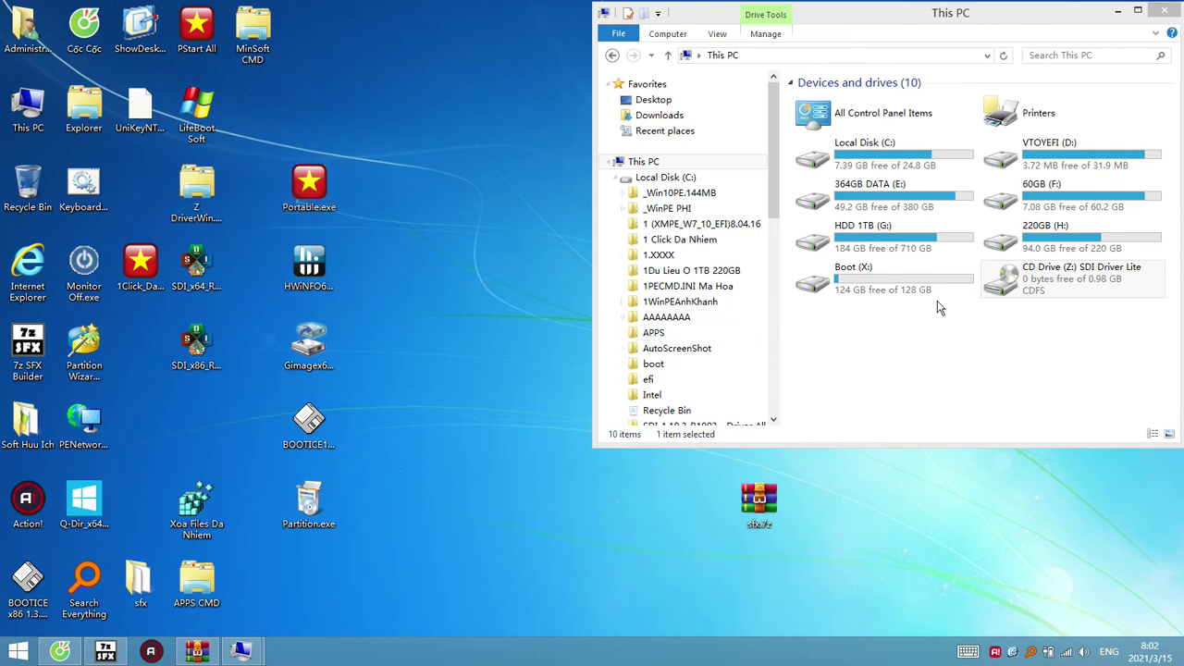
# Move Portable.exe from the desktop into the APPS folder on the Boot (X:) drive
pyautogui.click(860, 287)
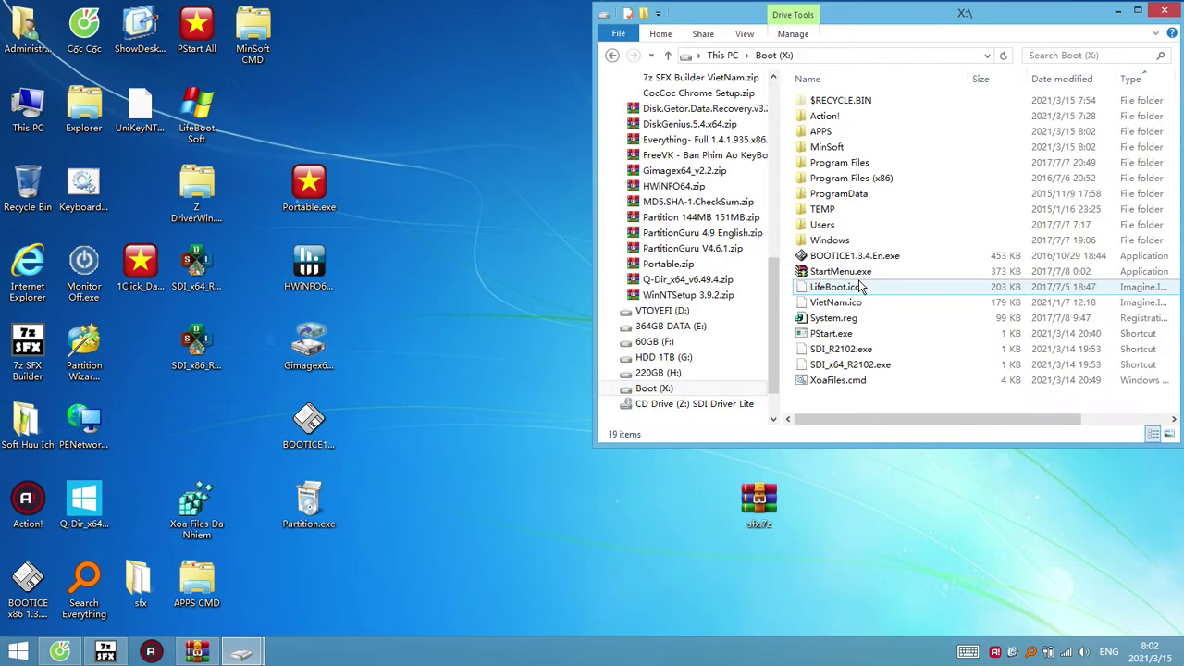
pyautogui.click(820, 134)
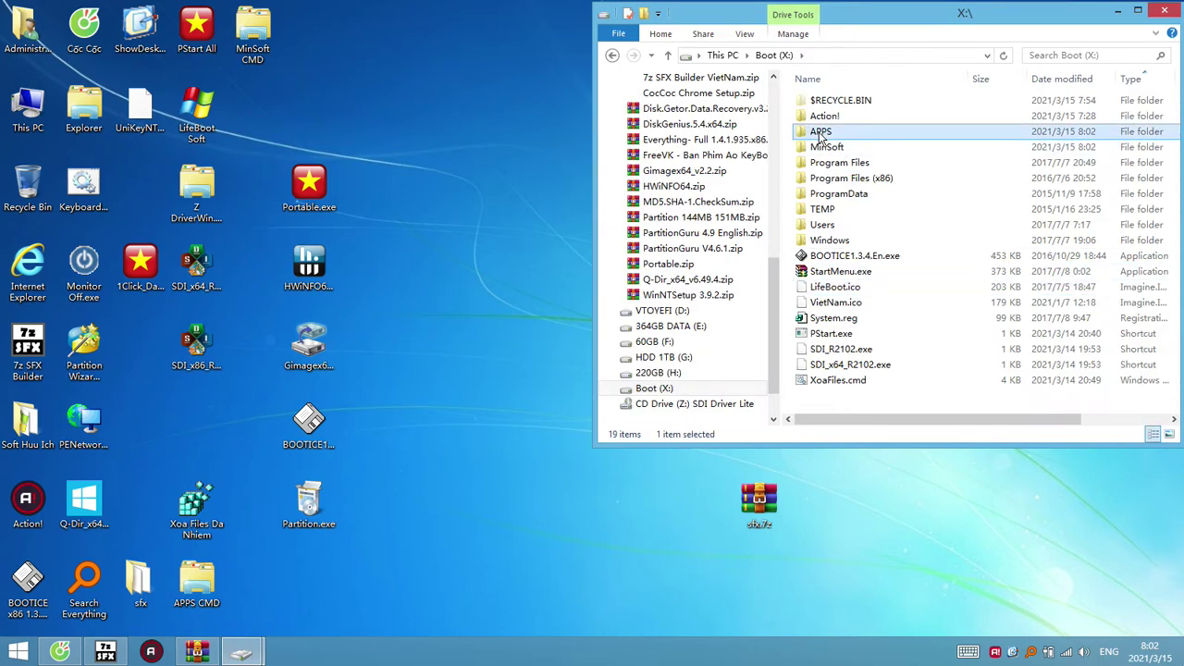
pyautogui.doubleClick(828, 136)
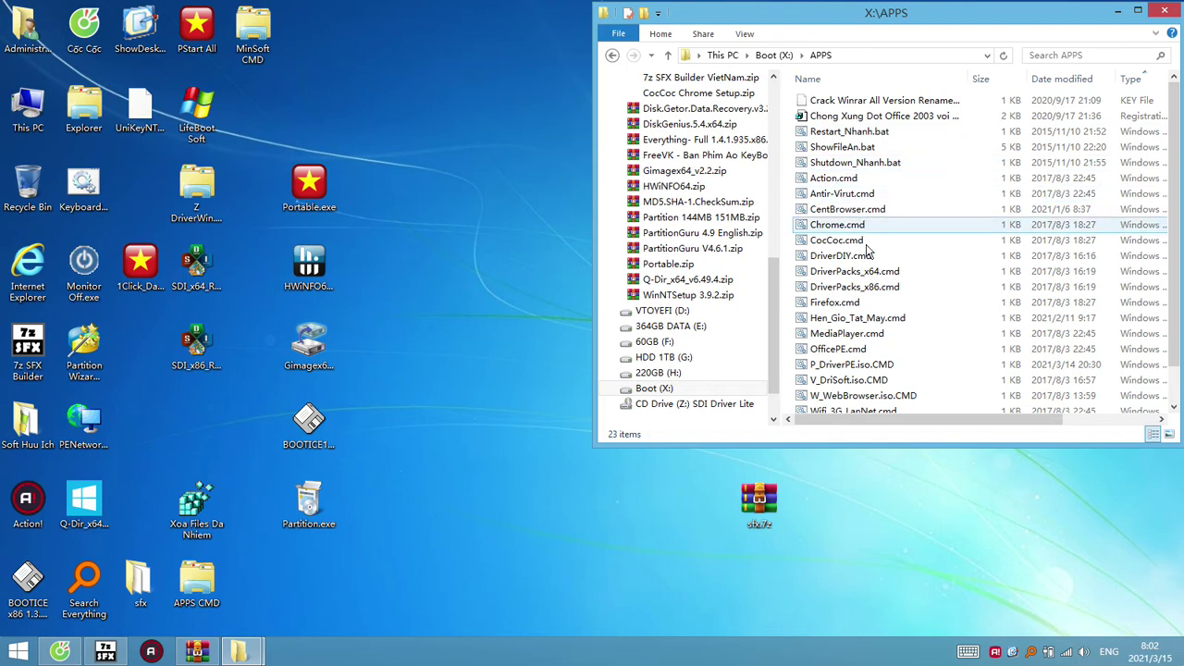
pyautogui.scroll(-1, 862, 266)
pyautogui.scroll(1, 832, 222)
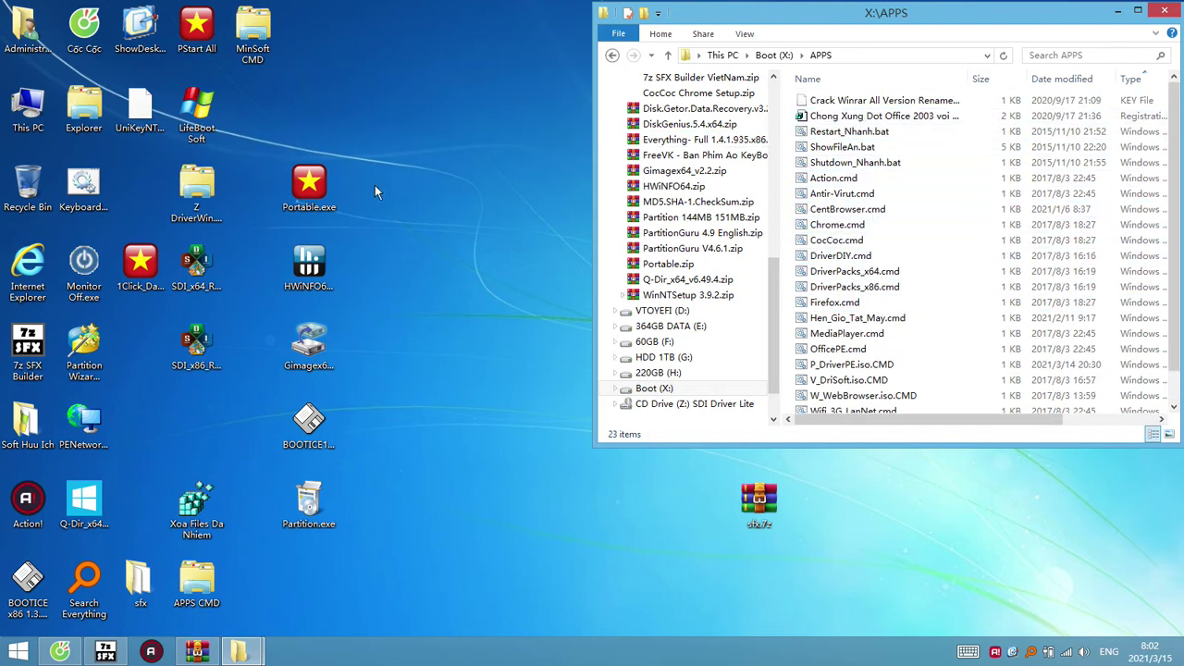
pyautogui.click(311, 190)
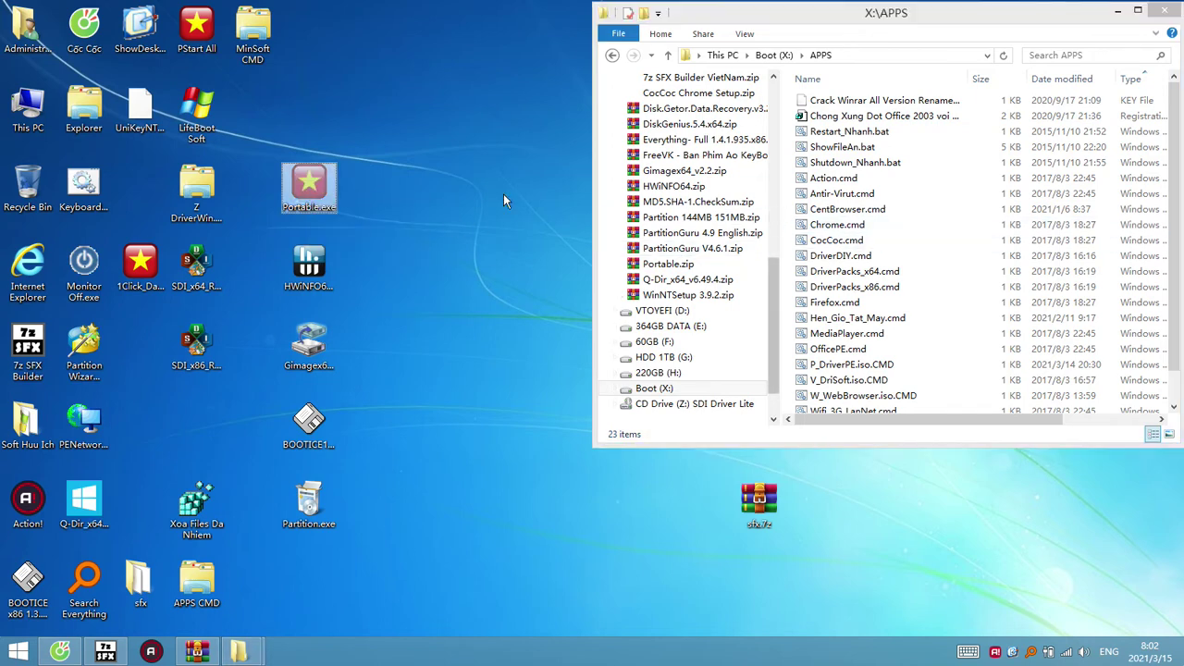
pyautogui.click(877, 289)
pyautogui.hotkey('ctrl', 'v')
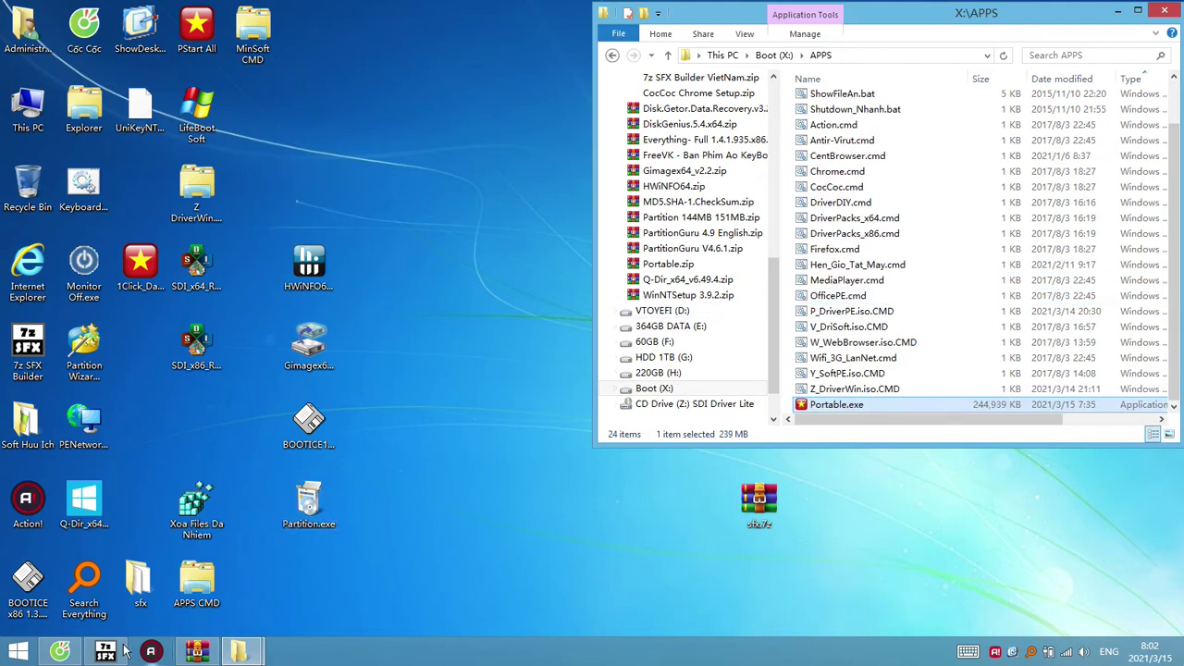
# Check the RunSoft.cmd entry in 7z SFX Builder's Run list, and open X:\MinSoft\RunSoft.cmd in Notepad
pyautogui.click(109, 651)
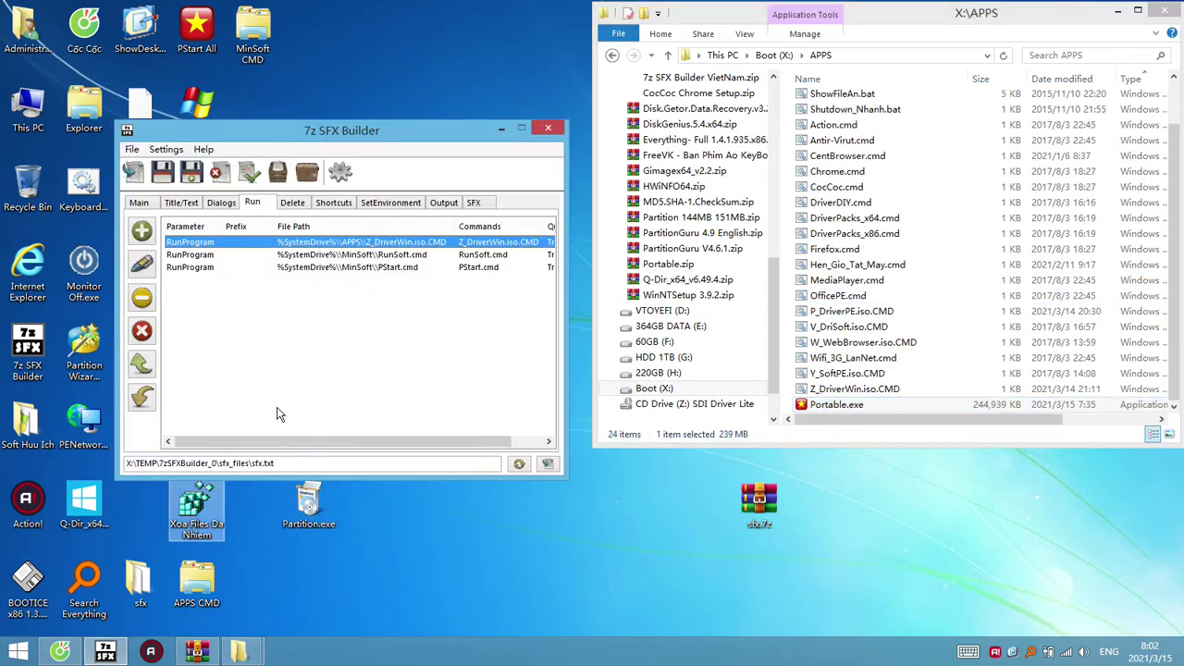
pyautogui.click(437, 256)
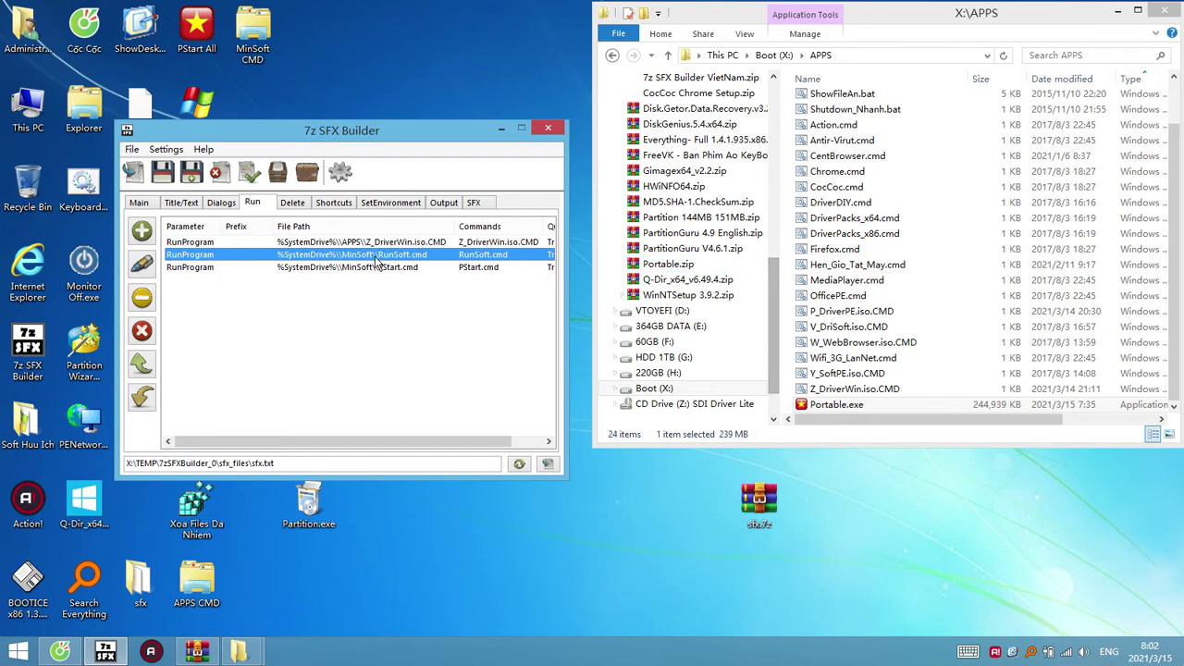
pyautogui.click(803, 56)
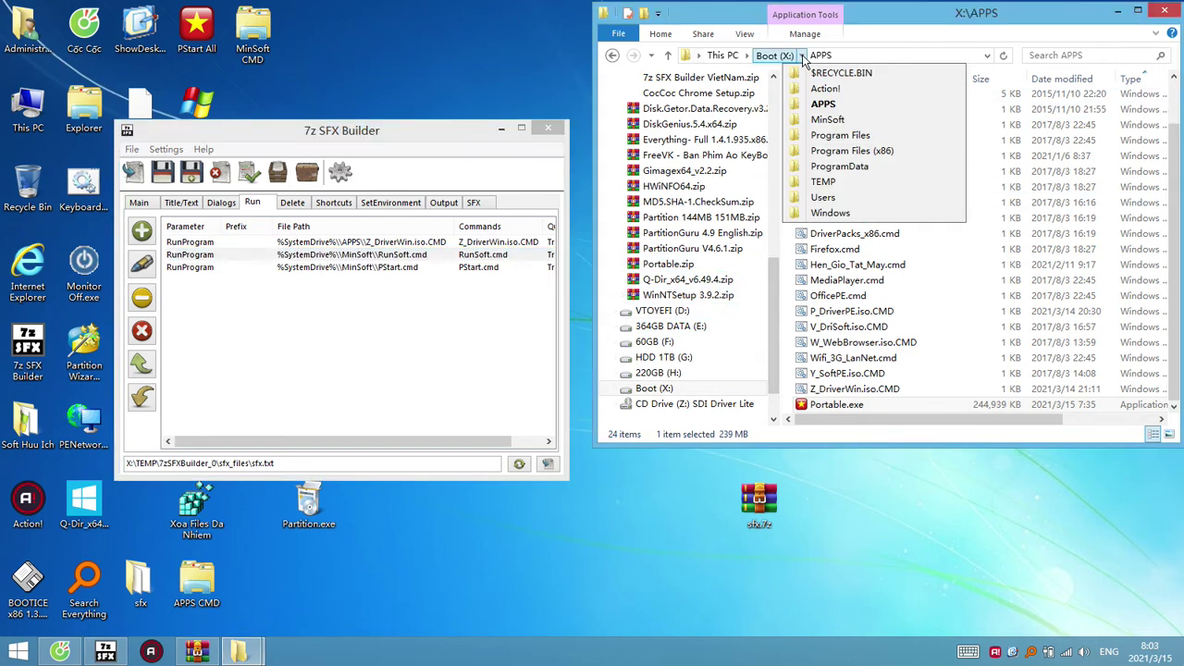
pyautogui.click(802, 56)
pyautogui.click(803, 56)
pyautogui.click(828, 120)
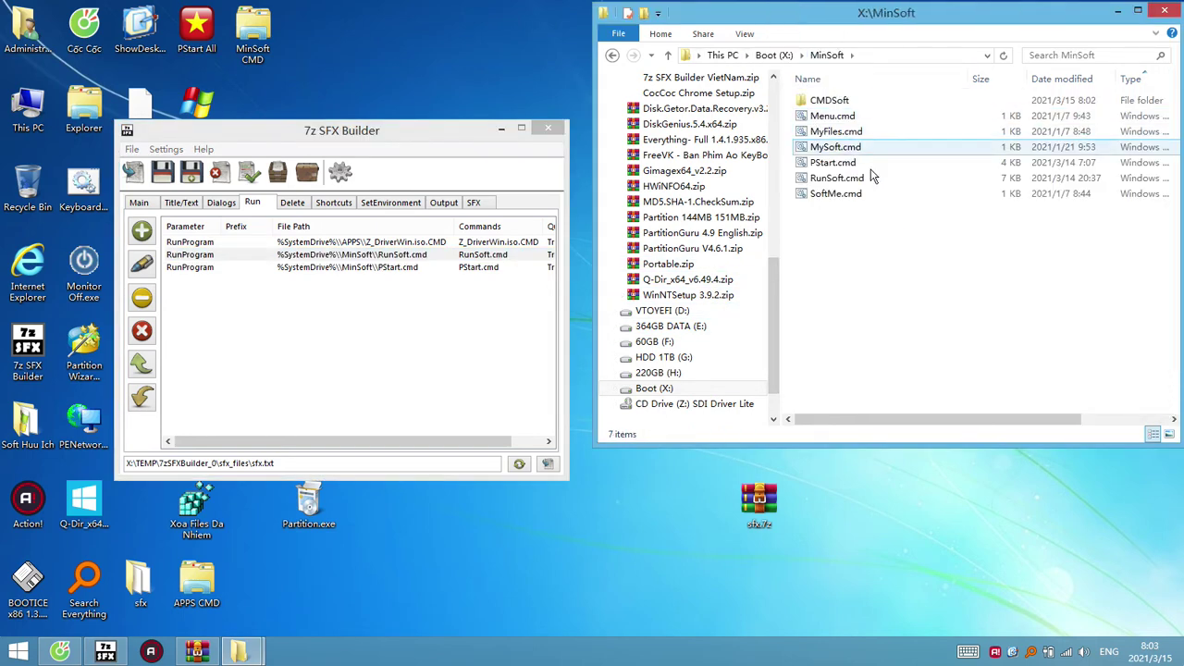
pyautogui.rightClick(840, 178)
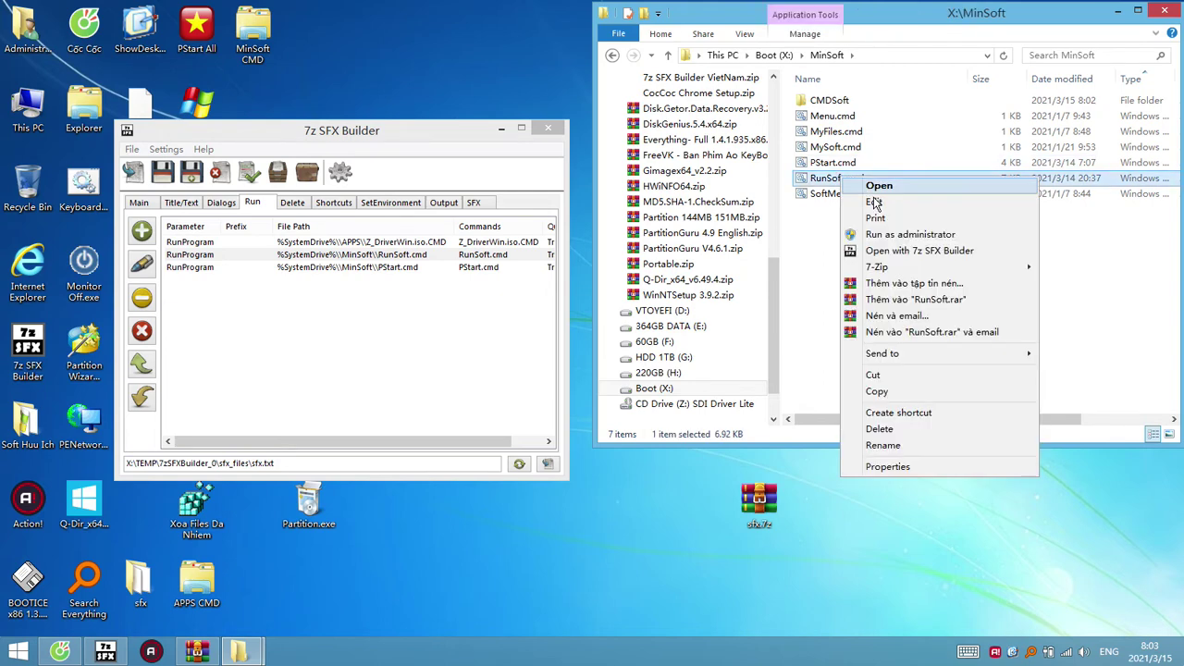
pyautogui.click(874, 202)
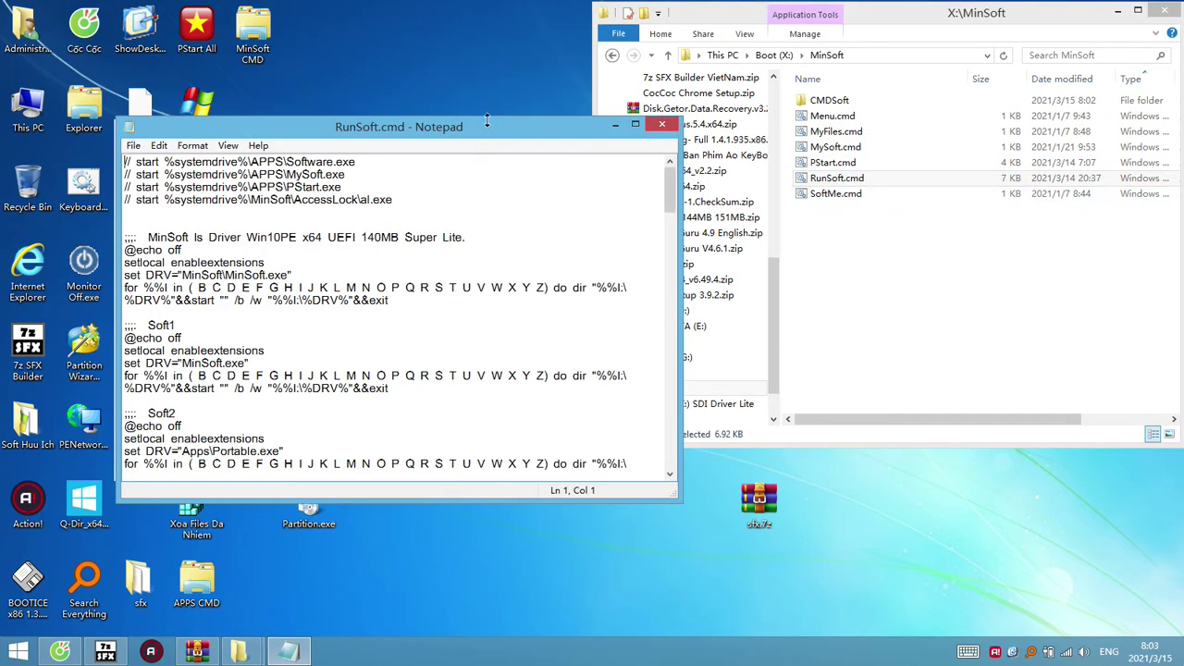
pyautogui.moveTo(487, 121); pyautogui.dragTo(486, 2)
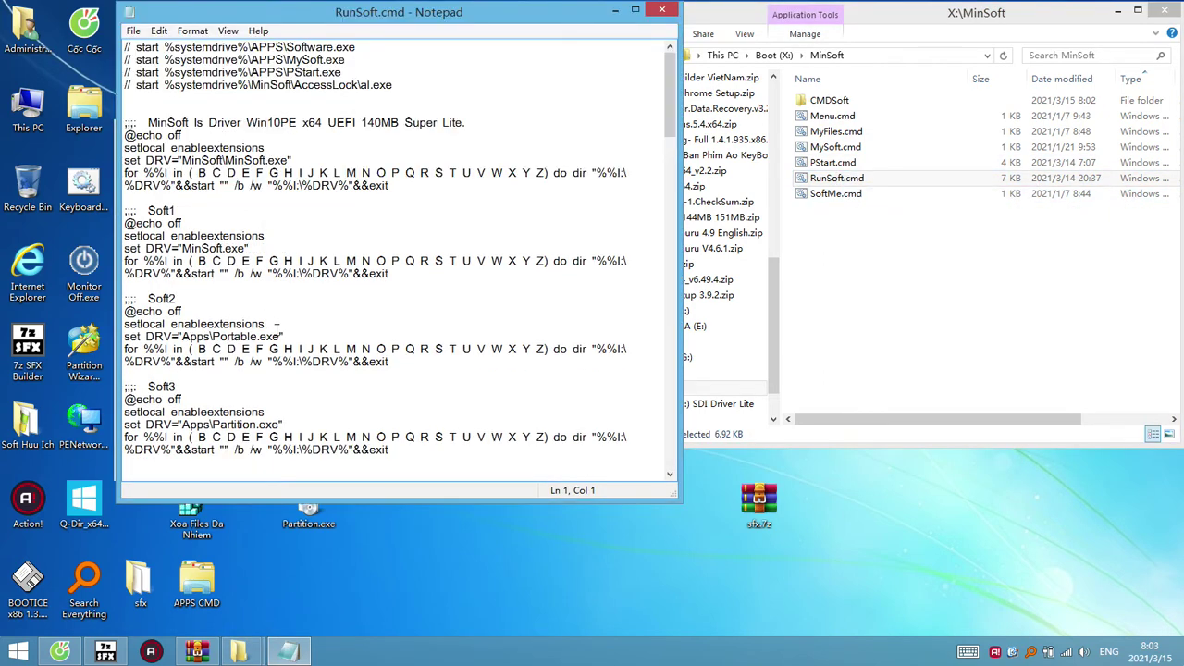
# Examine the MinSoft.exe path under Soft1 and the Apps\Portable.exe path under Soft2, and close RunSoft.cmd
pyautogui.moveTo(280, 337); pyautogui.dragTo(214, 337)
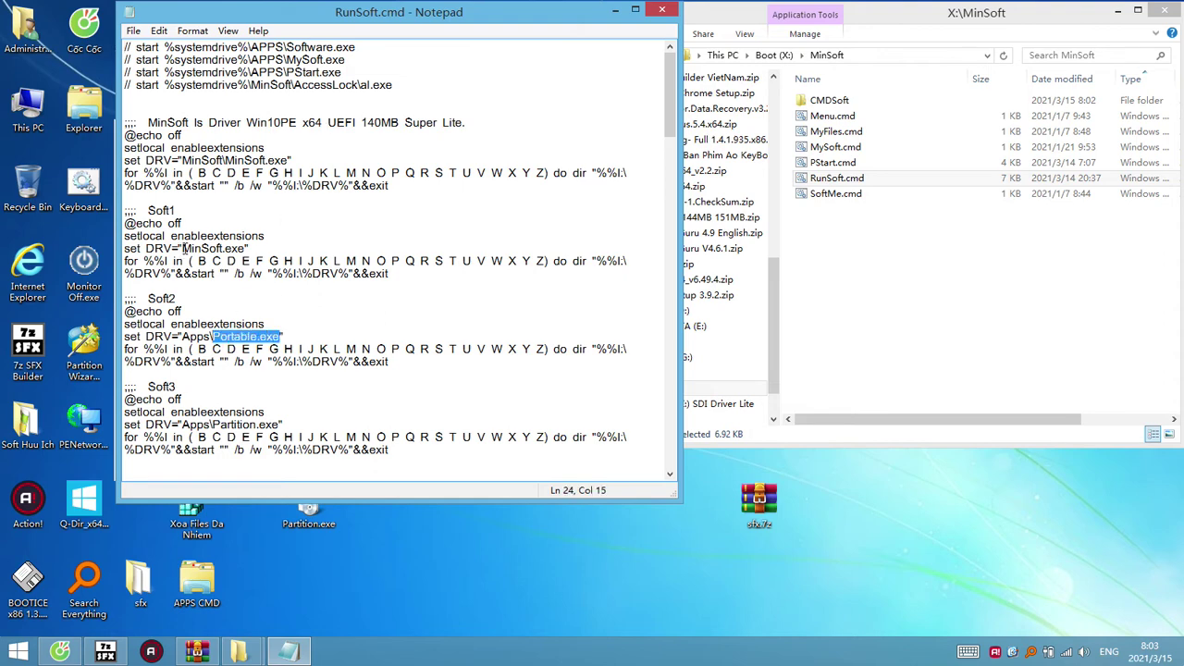
pyautogui.moveTo(184, 248); pyautogui.dragTo(240, 249)
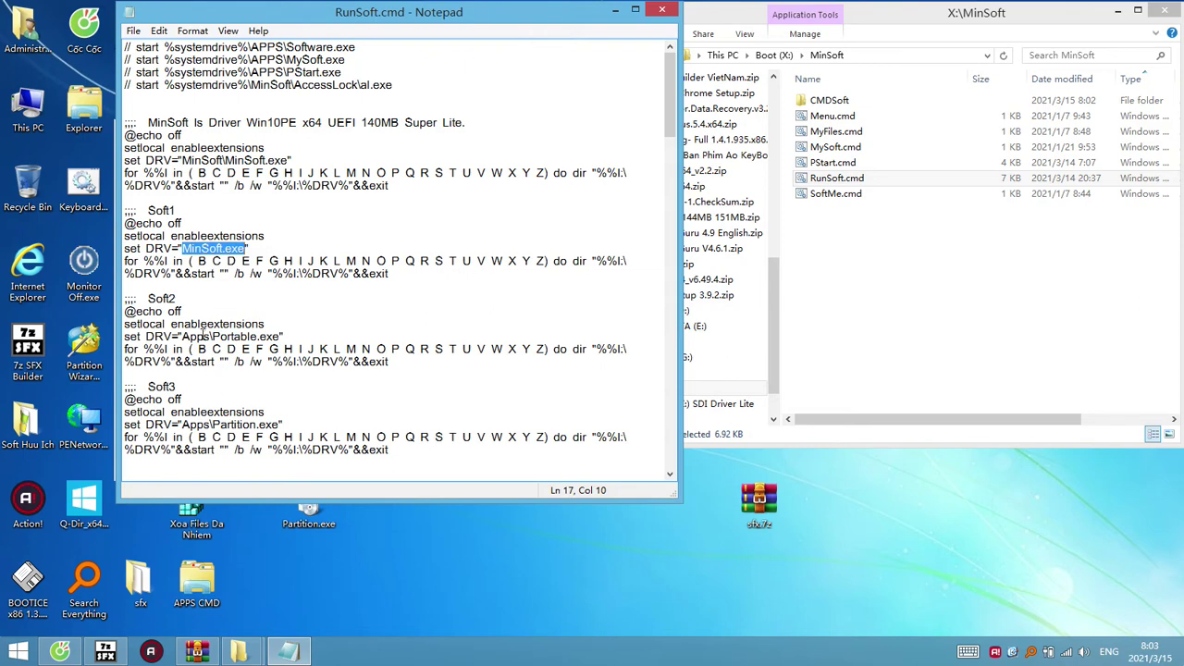
pyautogui.moveTo(183, 336); pyautogui.dragTo(279, 336)
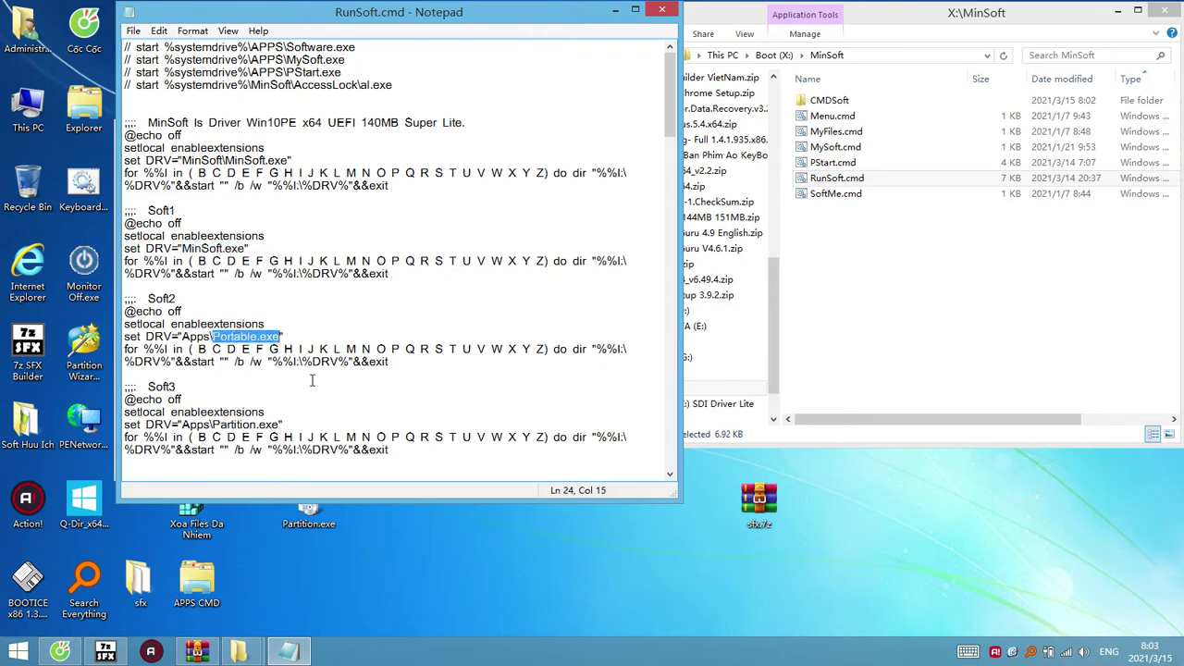
pyautogui.click(660, 10)
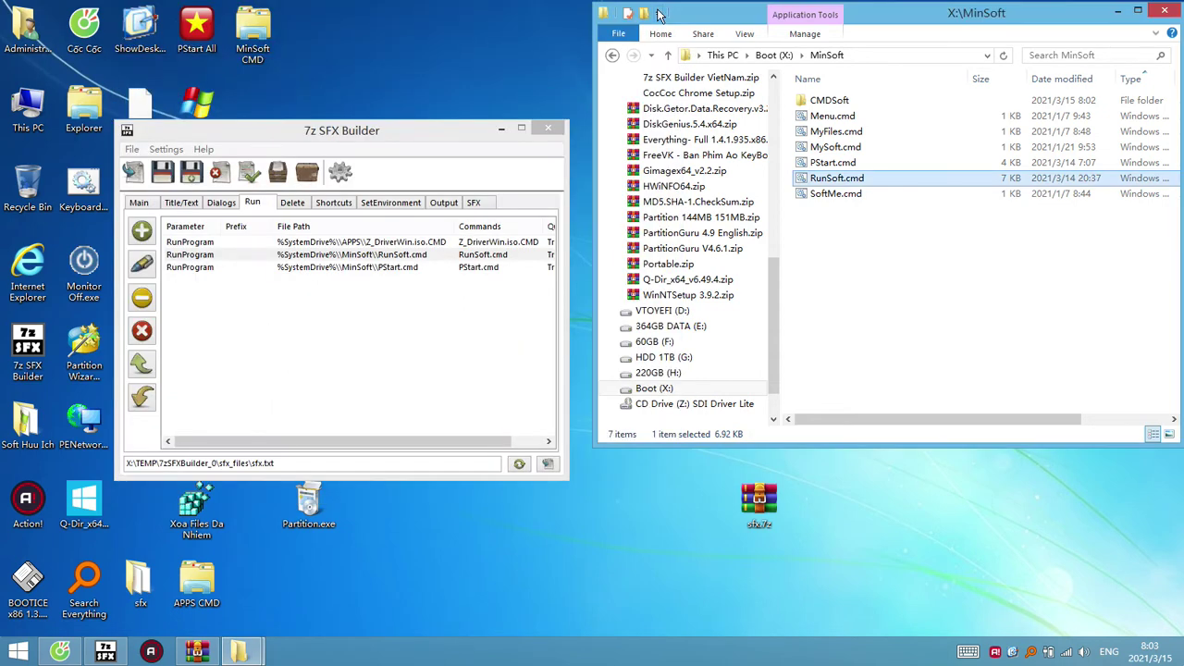
# Minimize the open windows, group MinSoft CMD, sfx.7z, Xoa Files Da Nhiem and APPS CMD around 1Click_DaNhiem.exe, and move the four tool icons to the desktop's far edge
pyautogui.click(500, 129)
pyautogui.click(1115, 12)
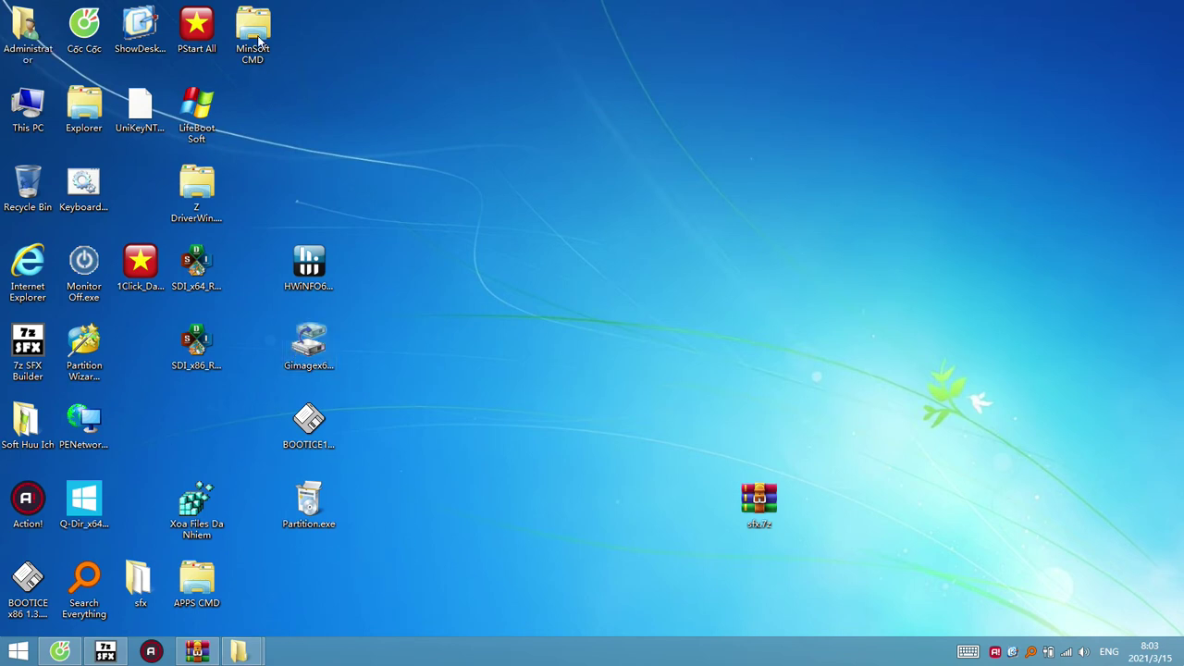
pyautogui.moveTo(259, 41); pyautogui.dragTo(144, 196)
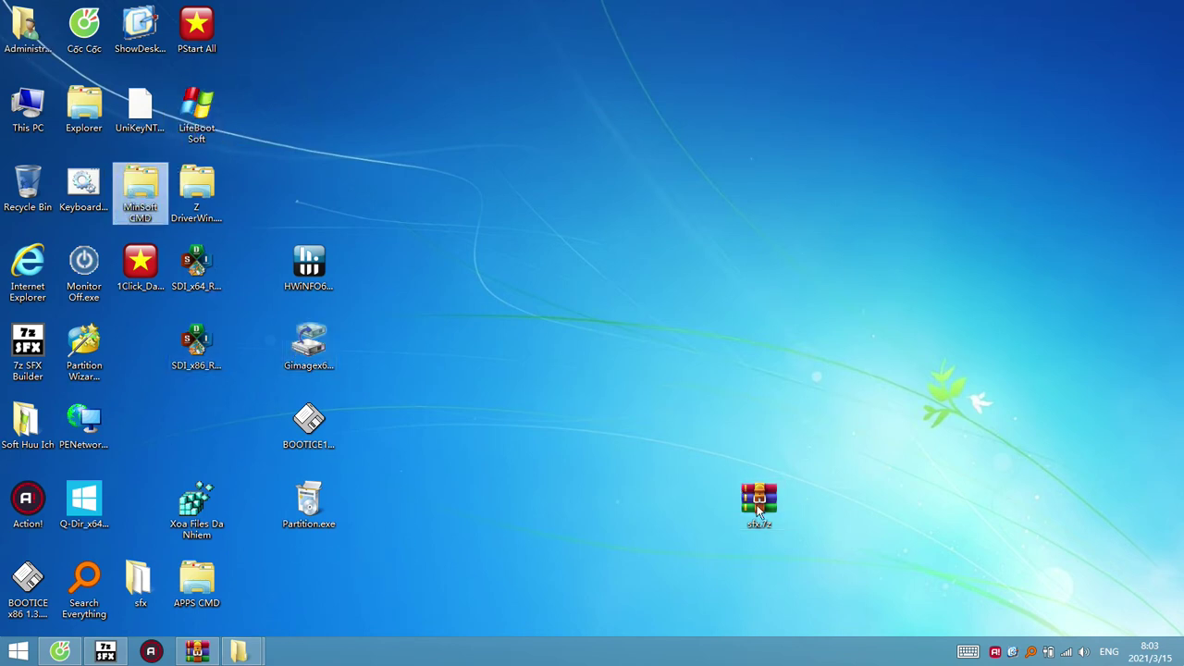
pyautogui.moveTo(759, 507); pyautogui.dragTo(141, 345)
pyautogui.moveTo(194, 504); pyautogui.dragTo(141, 428)
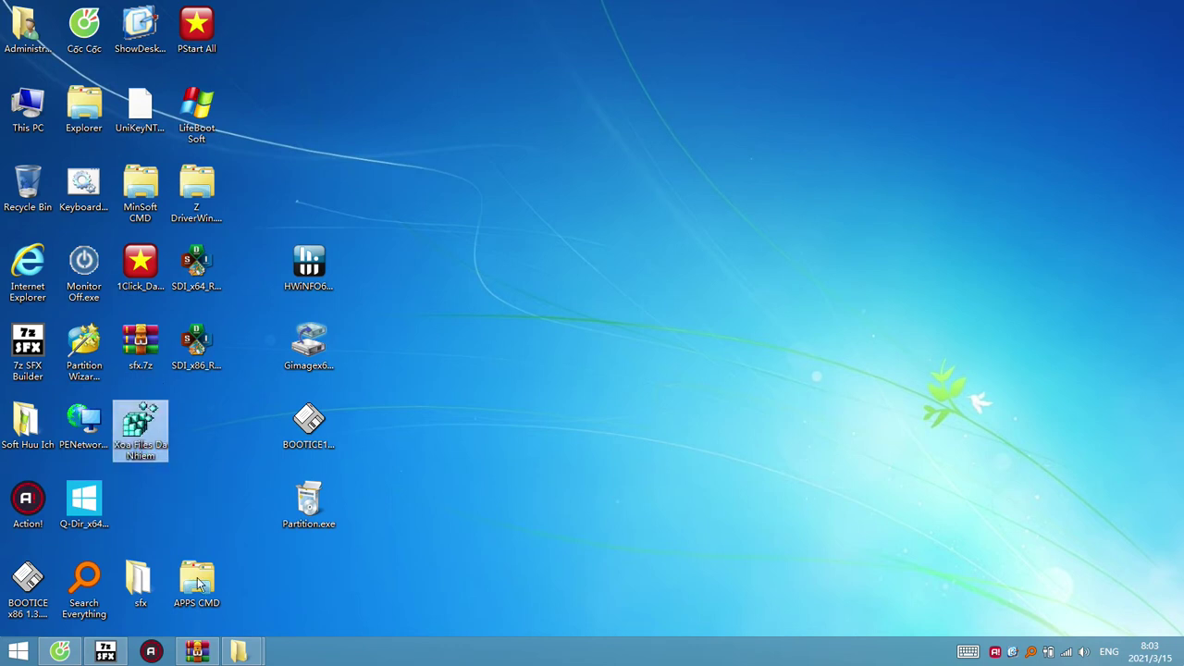
pyautogui.moveTo(198, 583); pyautogui.dragTo(143, 507)
pyautogui.moveTo(265, 213); pyautogui.dragTo(357, 621)
pyautogui.moveTo(307, 283); pyautogui.dragTo(1124, 391)
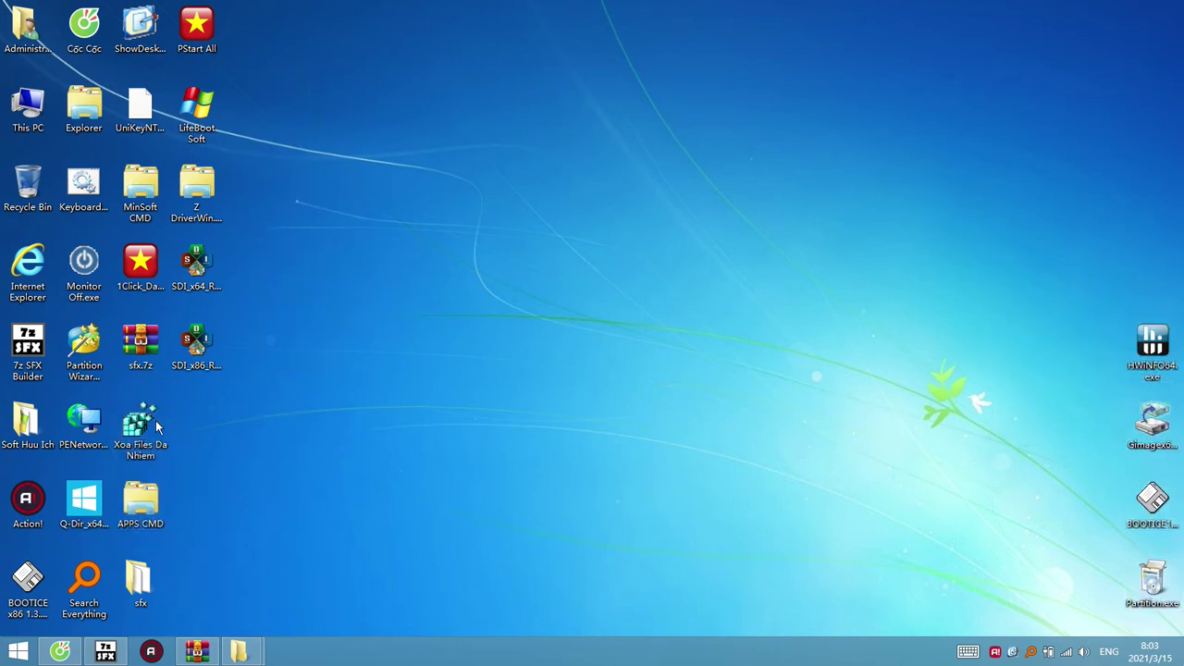
# Run 1Click_DaNhiem.exe again, close the driver installer, app launcher and command windows it opens, and select the newly added desktop shortcuts
pyautogui.doubleClick(141, 266)
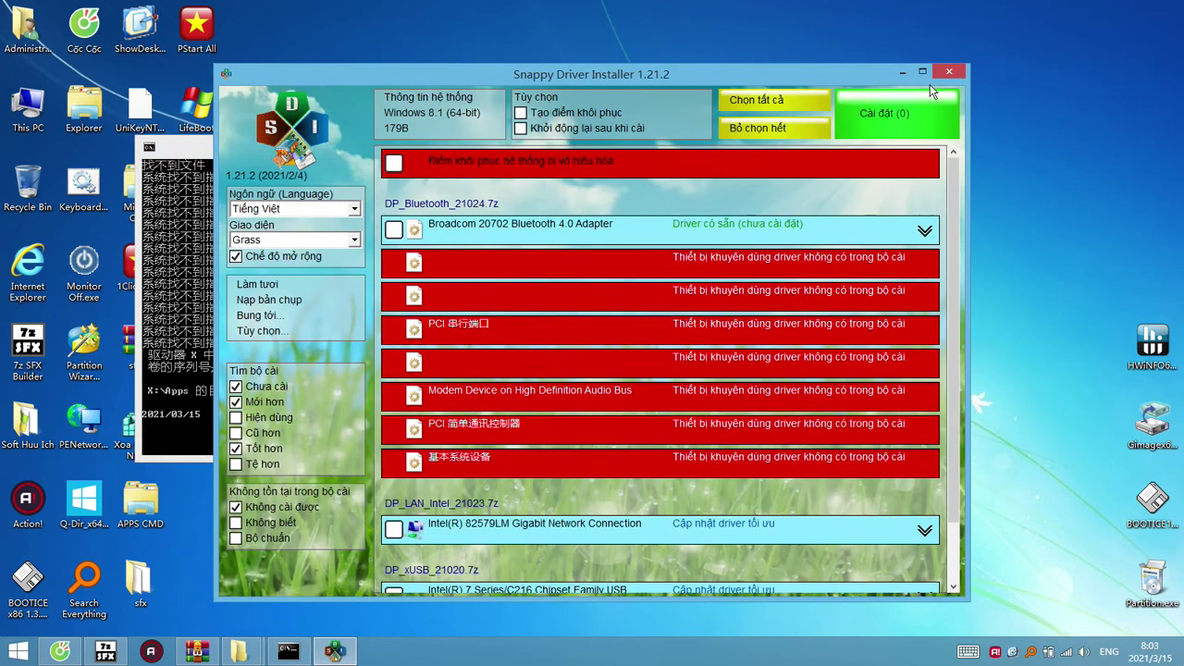
pyautogui.click(947, 73)
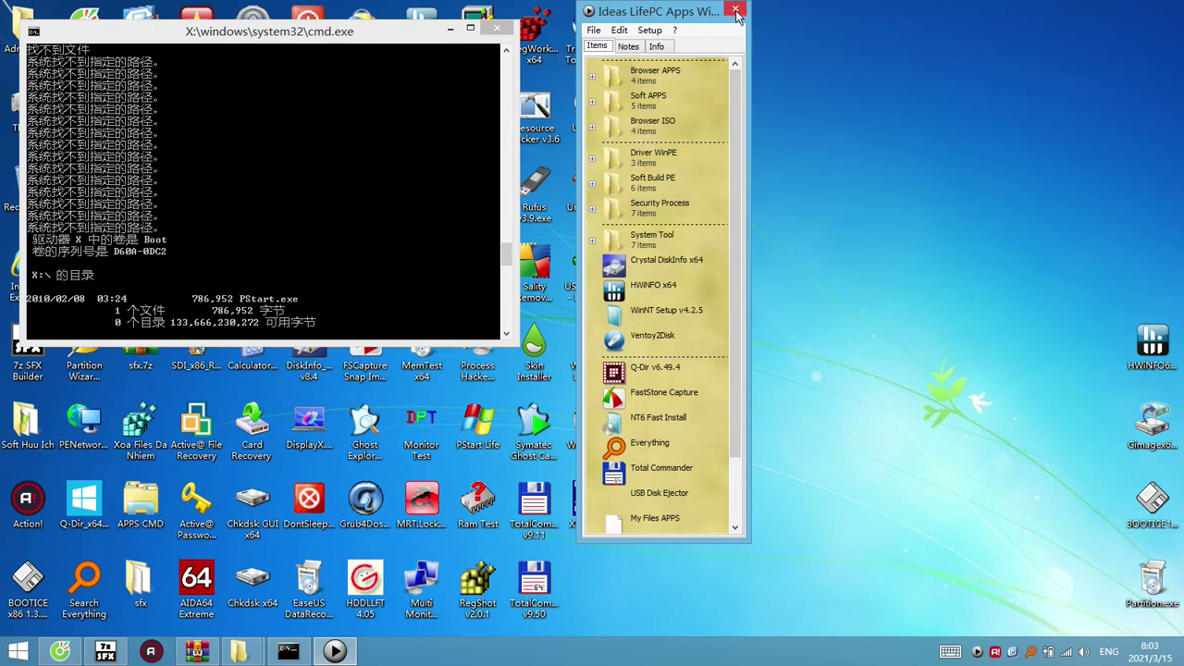
pyautogui.click(736, 10)
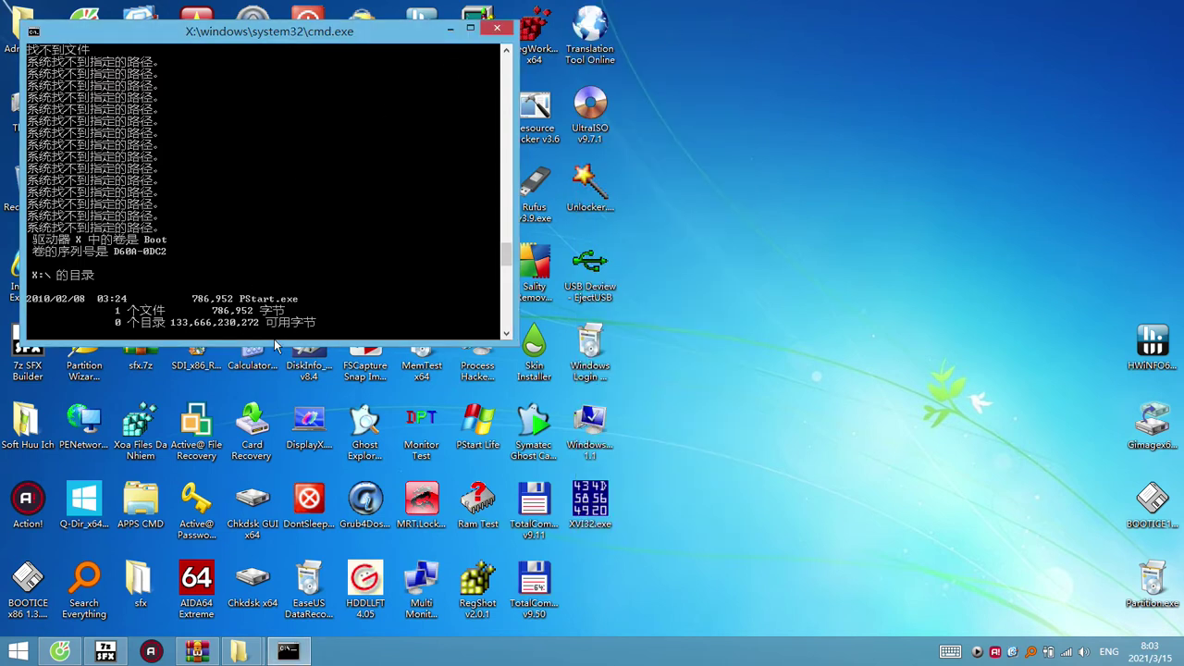
pyautogui.click(265, 299)
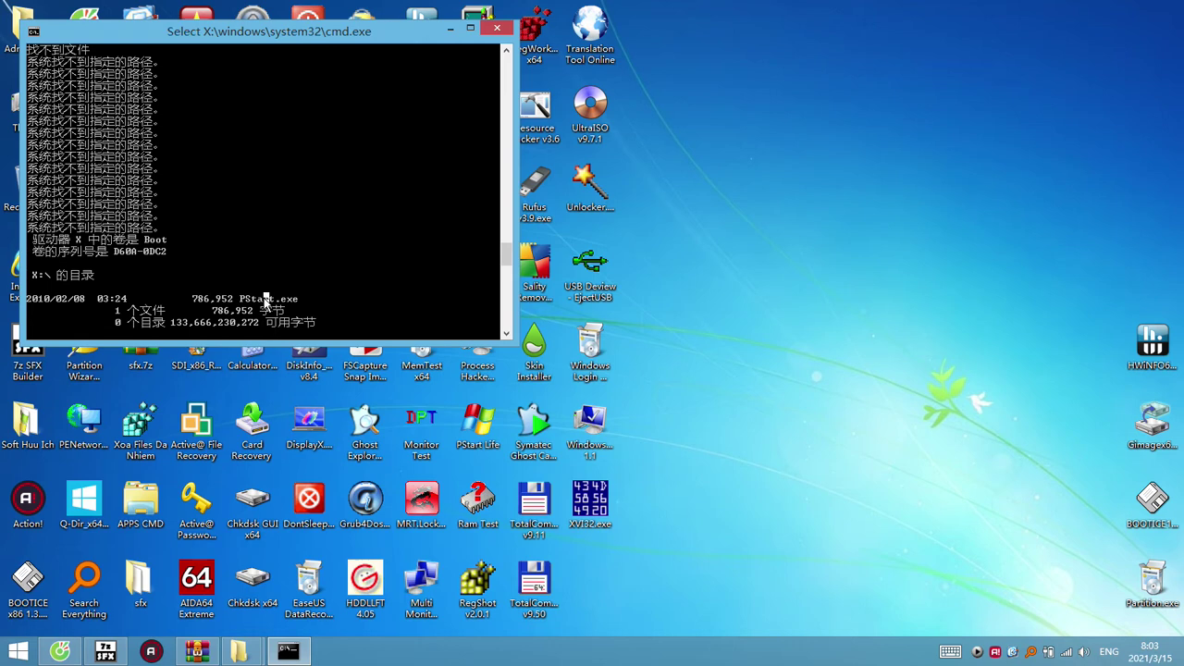
pyautogui.click(504, 31)
pyautogui.moveTo(740, 581); pyautogui.dragTo(250, 7)
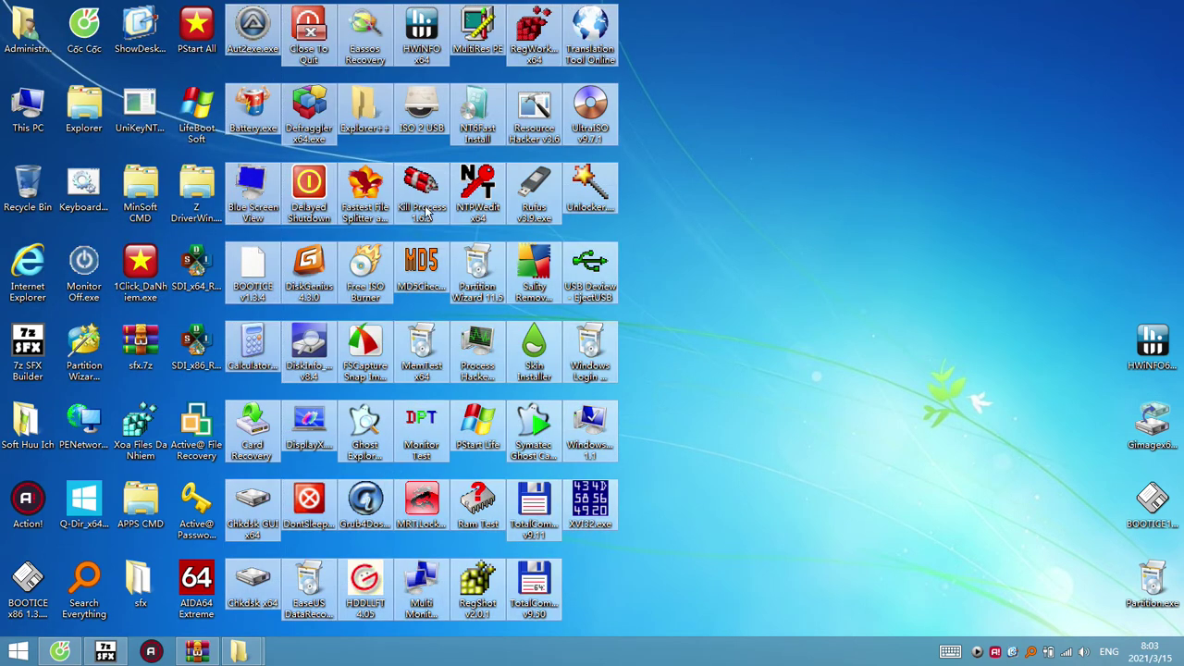
# Deselect the desktop shortcuts, and open the PStart launcher's notification-area menu to view its entries before dismissing it
pyautogui.click(757, 441)
pyautogui.click(994, 652)
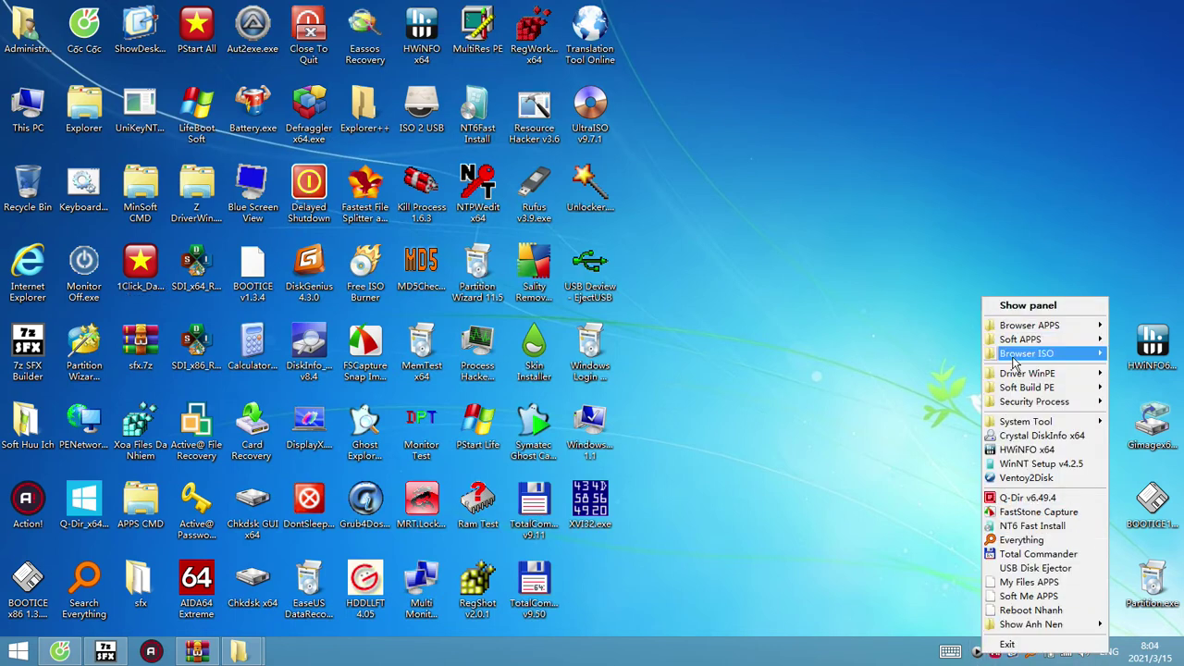
pyautogui.click(790, 323)
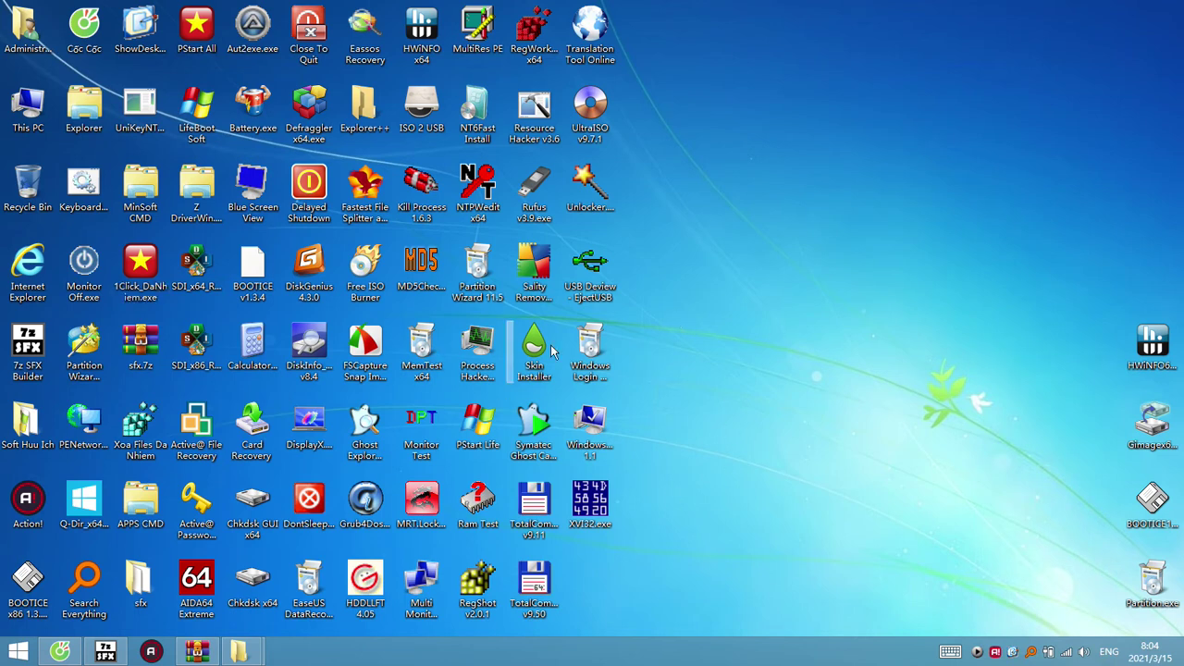
# Launch PStart Life from the desktop, move its launcher window clear of the icons, look through the program list, and close it
pyautogui.doubleClick(495, 422)
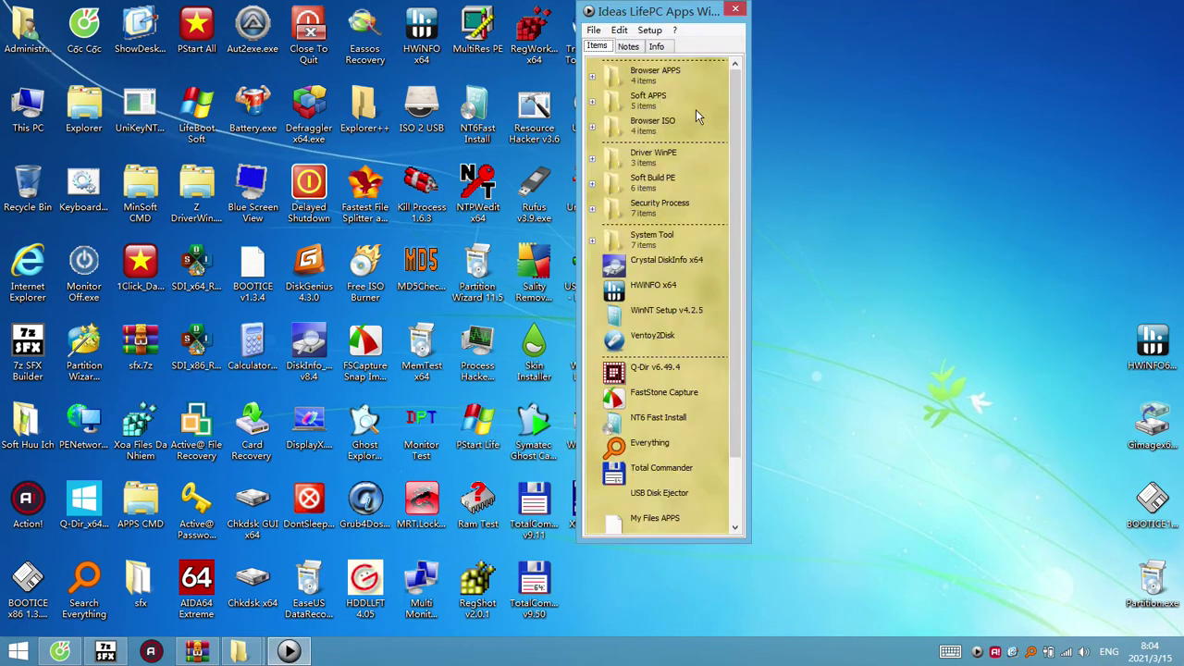
pyautogui.moveTo(677, 17); pyautogui.dragTo(816, 45)
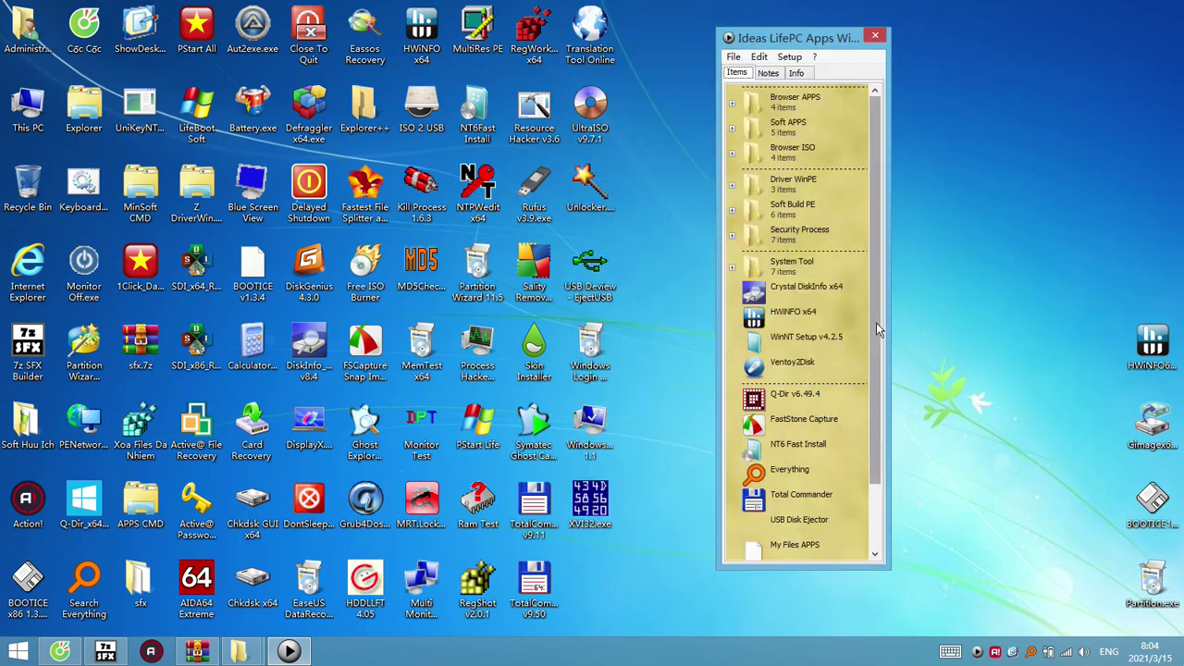
pyautogui.scroll(-1, 872, 437)
pyautogui.scroll(1, 872, 437)
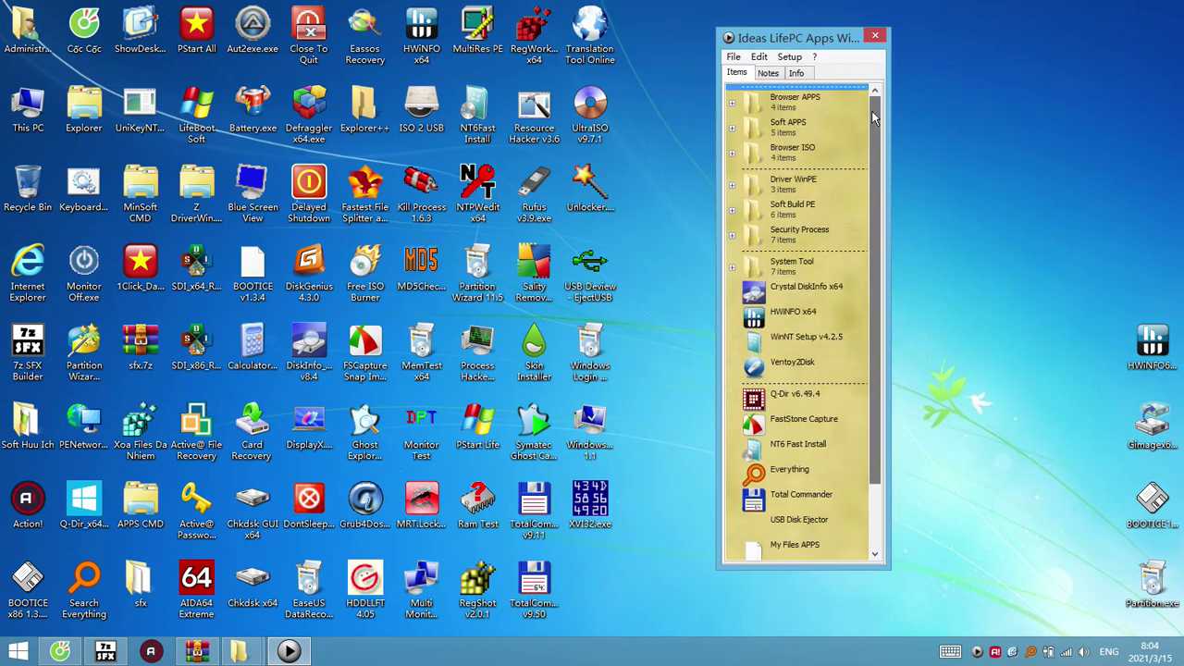
pyautogui.click(875, 37)
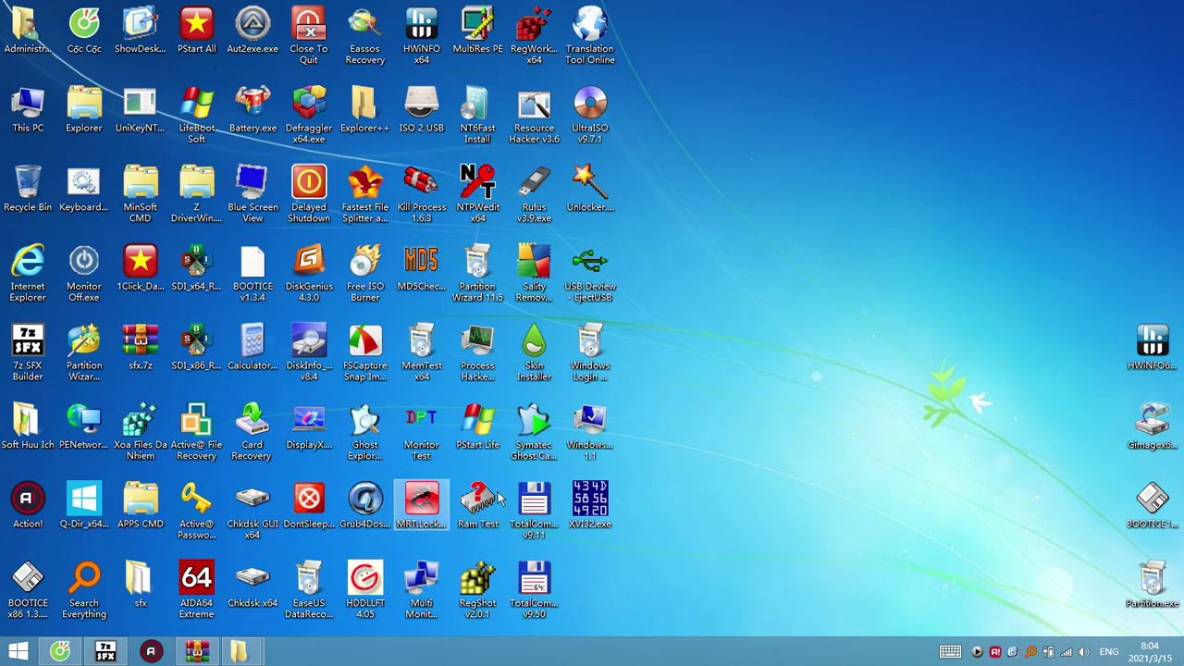
# Bring back the open Portable.exe archive and look through the folders and files in its root
pyautogui.click(196, 651)
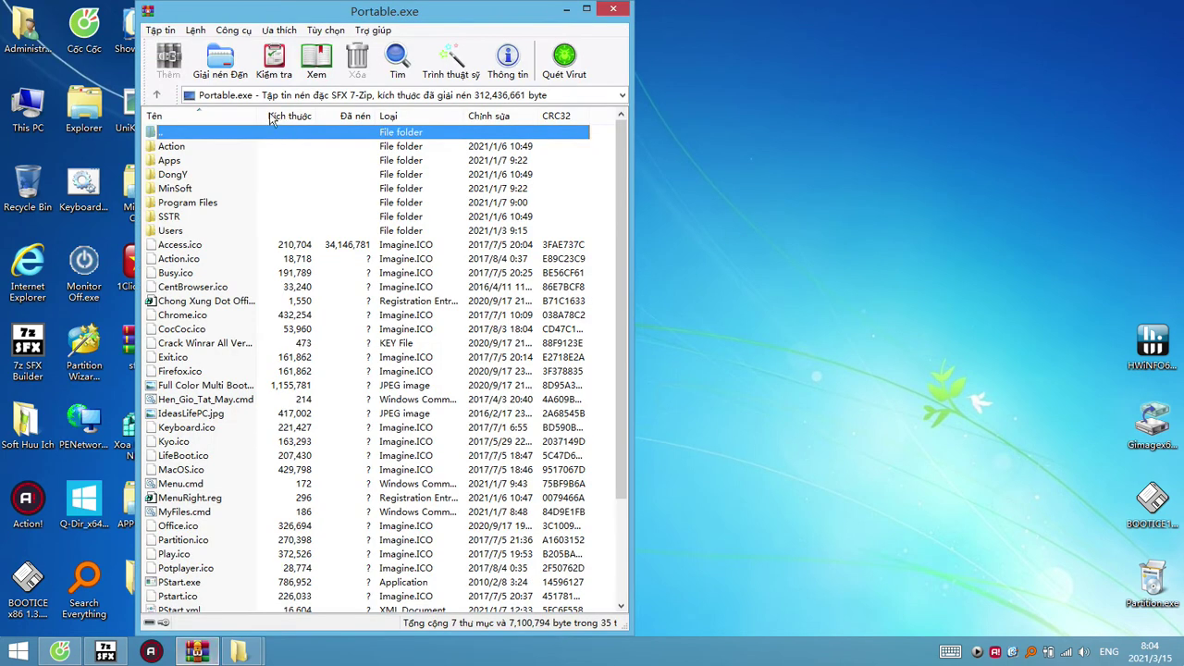
pyautogui.click(202, 290)
pyautogui.scroll(-3, 205, 298)
pyautogui.scroll(3, 211, 319)
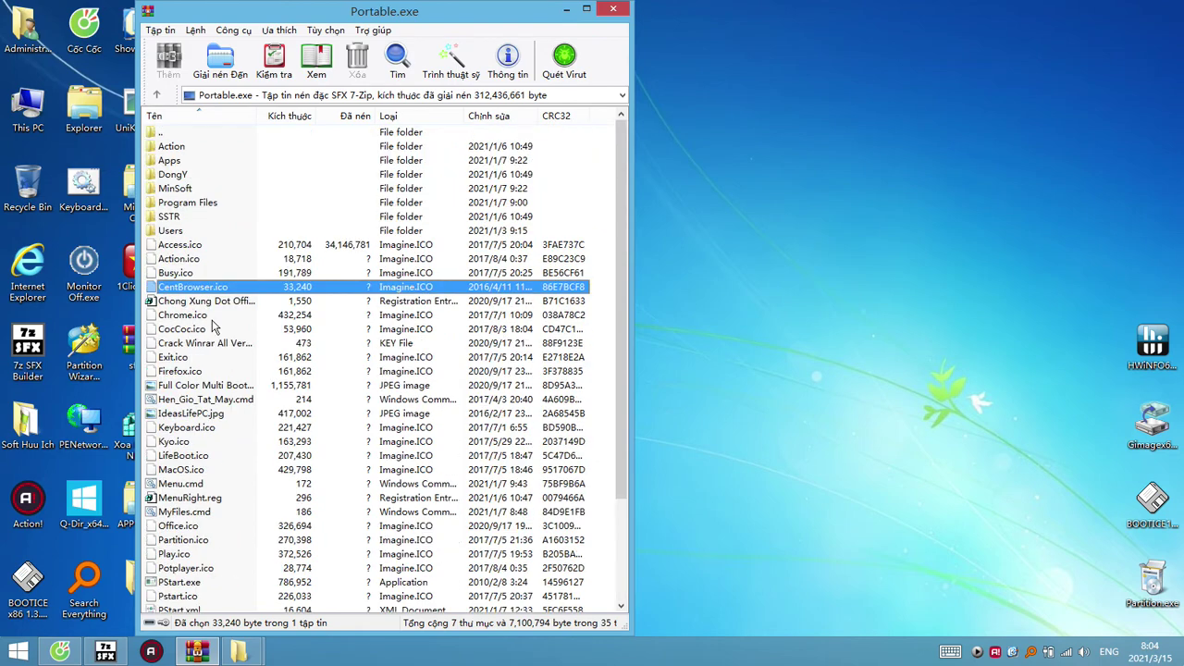
# Open the Program Files folder inside the Portable.exe archive and look through its portable tools
pyautogui.doubleClick(193, 202)
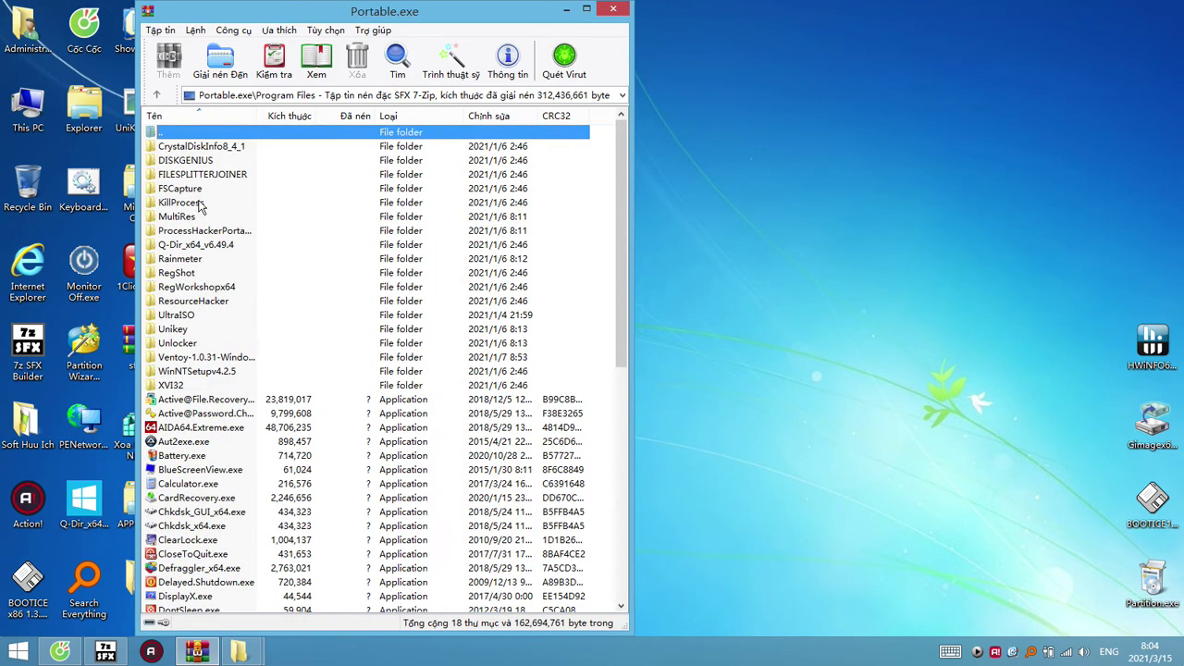
pyautogui.click(247, 264)
pyautogui.scroll(-11, 246, 265)
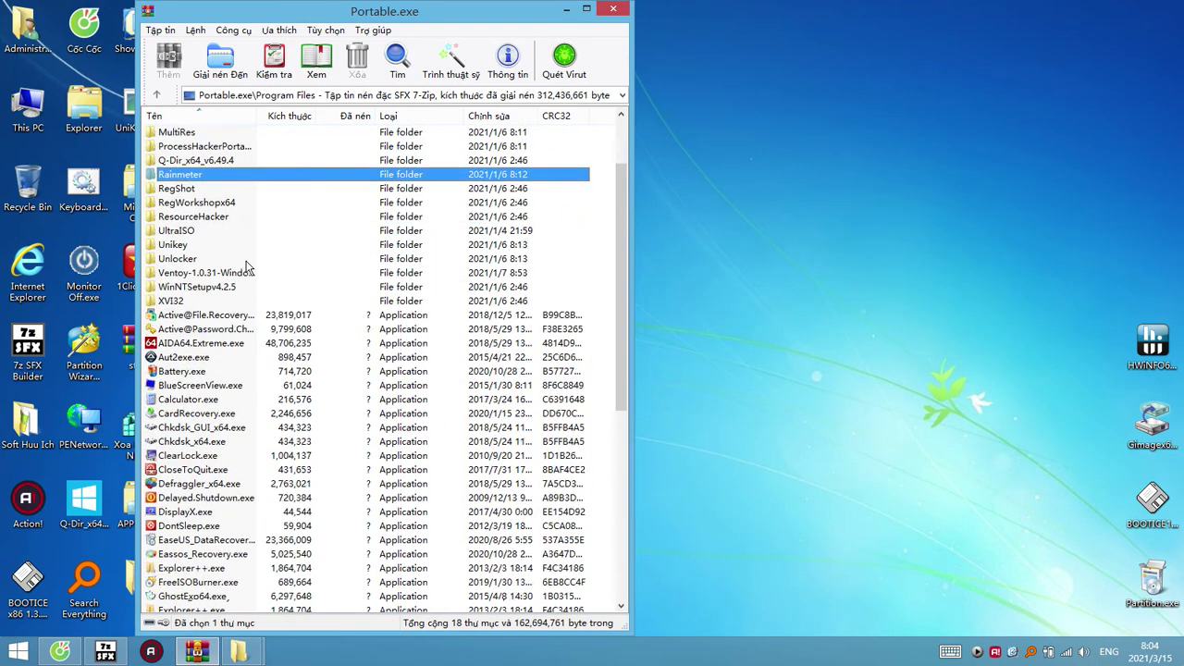
pyautogui.scroll(7, 247, 264)
pyautogui.scroll(4, 247, 266)
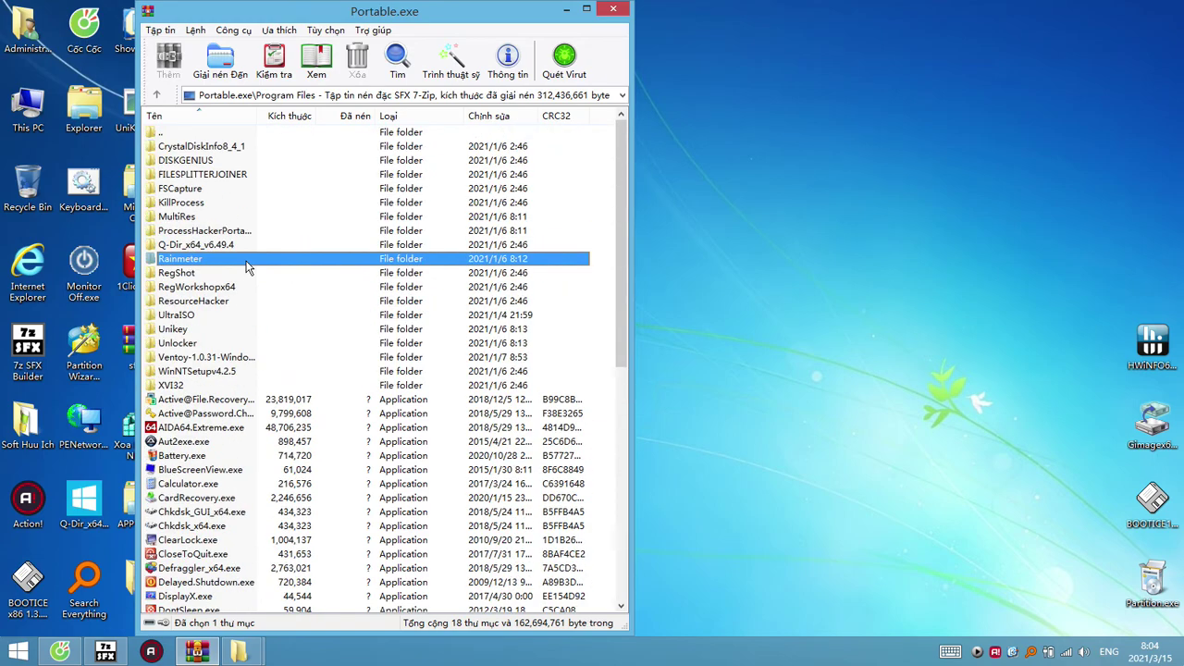
# Widen the name column to show full file names, review the Program Files contents again, and close the archive
pyautogui.moveTo(259, 116); pyautogui.dragTo(307, 116)
pyautogui.click(217, 300)
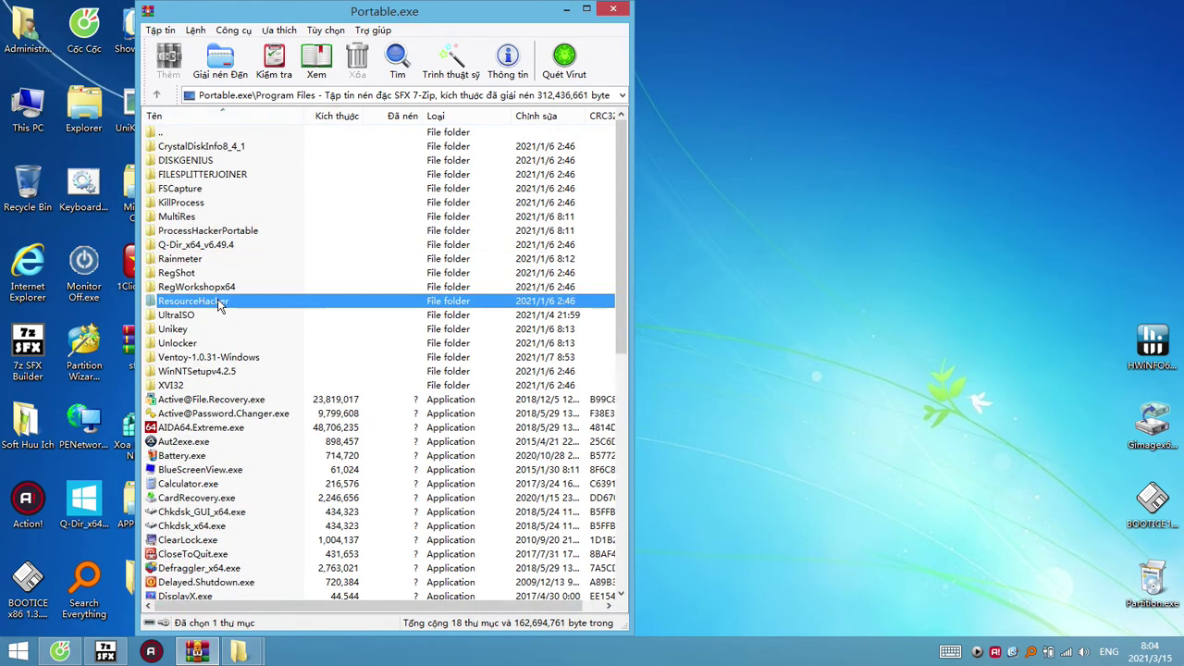
pyautogui.scroll(-4, 221, 314)
pyautogui.scroll(-7, 222, 314)
pyautogui.scroll(11, 222, 314)
pyautogui.click(611, 10)
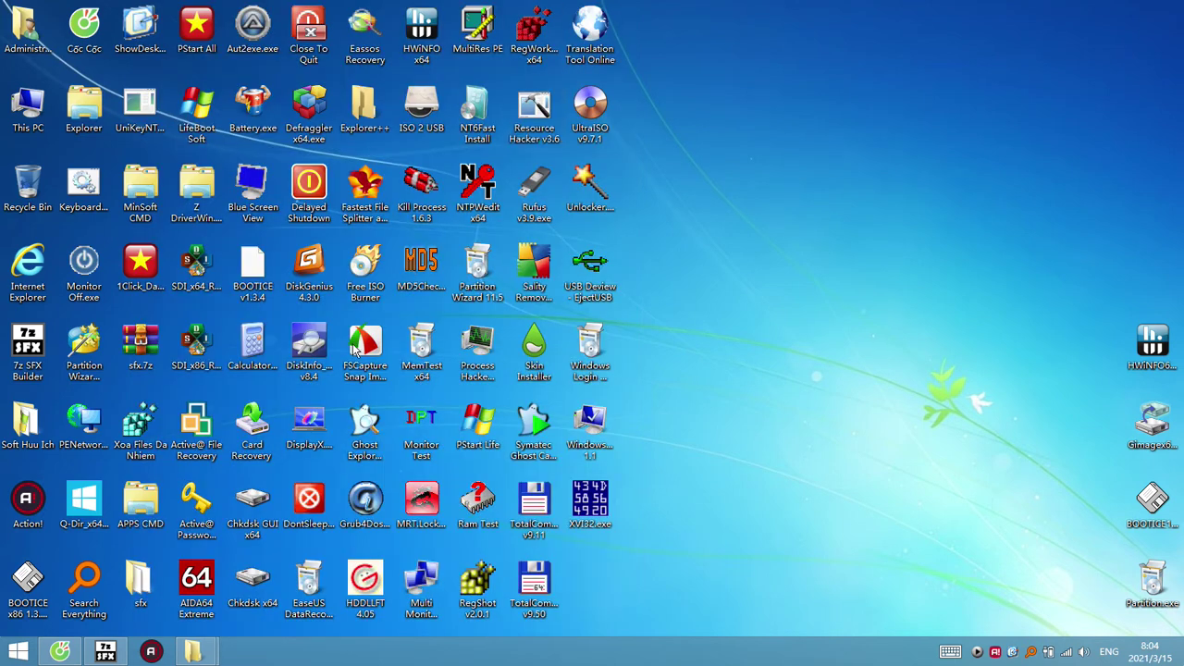
# Check the PStart.cmd and RunSoft.cmd entries in 7z SFX Builder's Run list, and minimize the builder
pyautogui.click(109, 652)
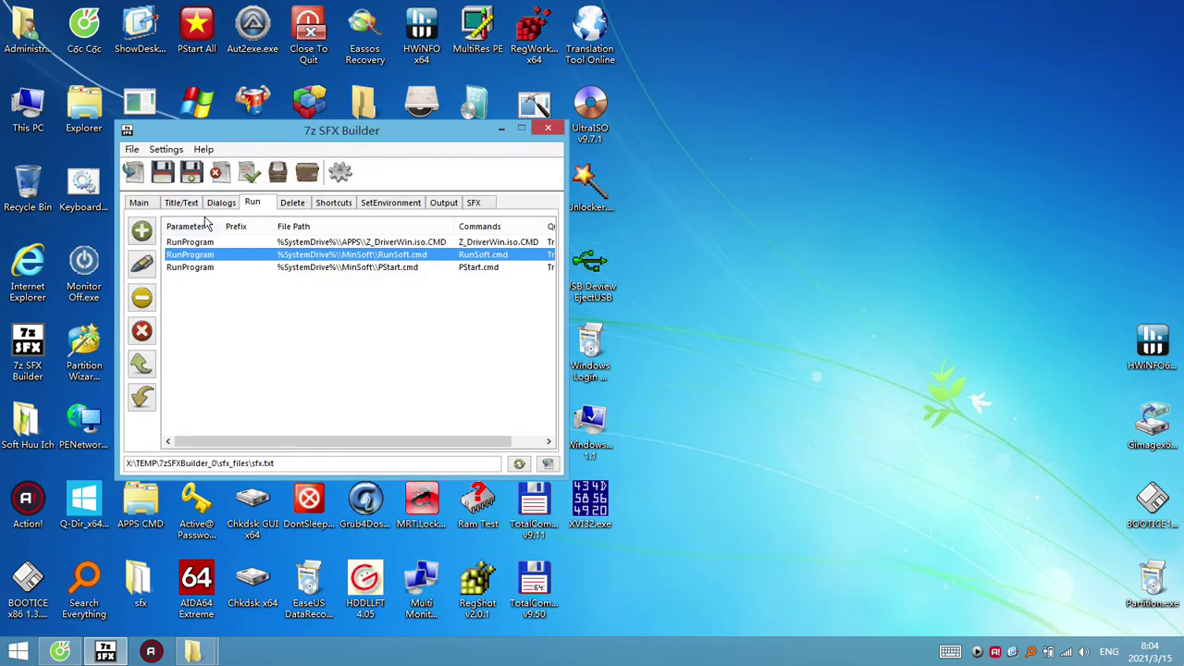
pyautogui.click(313, 267)
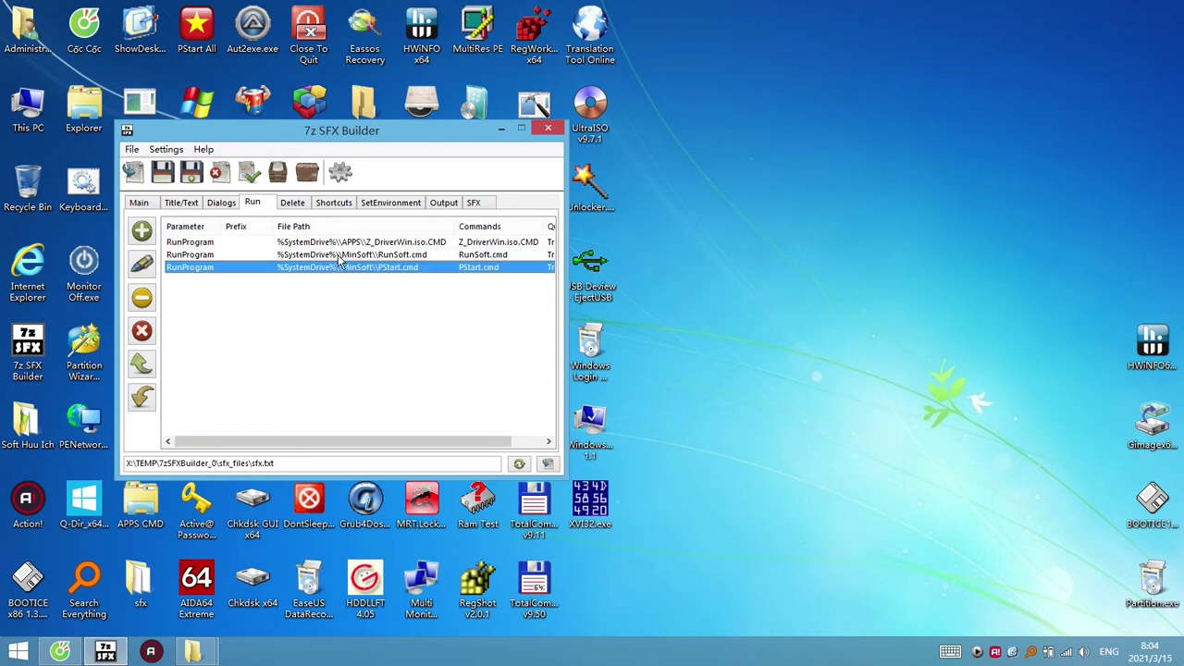
pyautogui.click(338, 255)
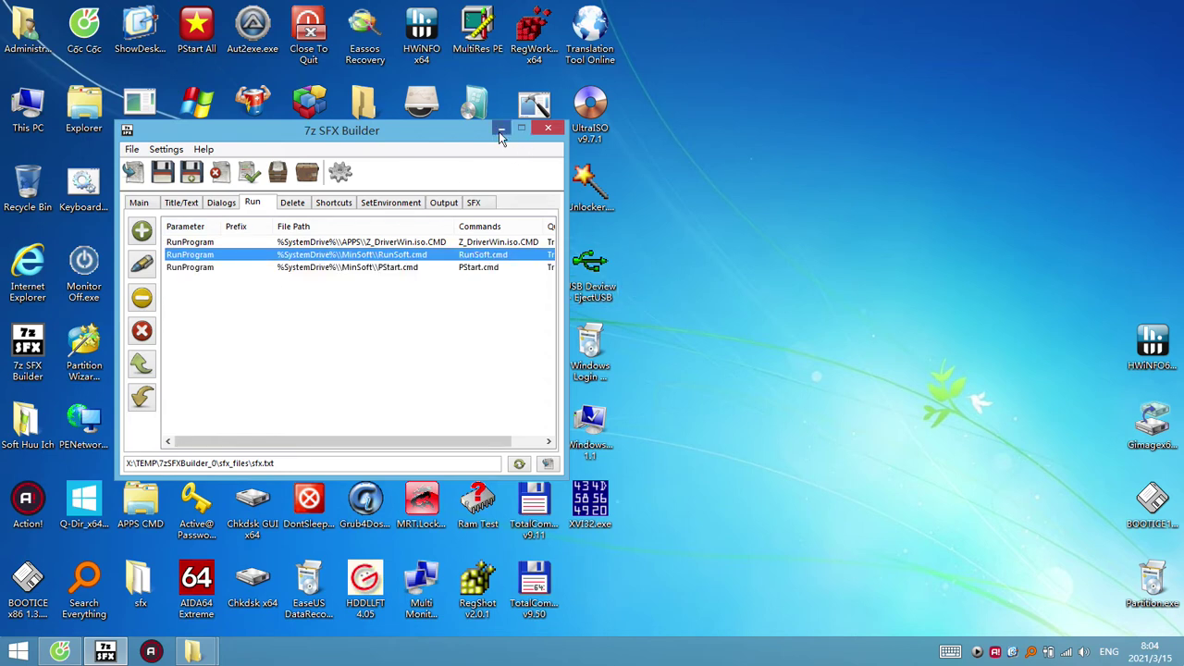
pyautogui.click(499, 129)
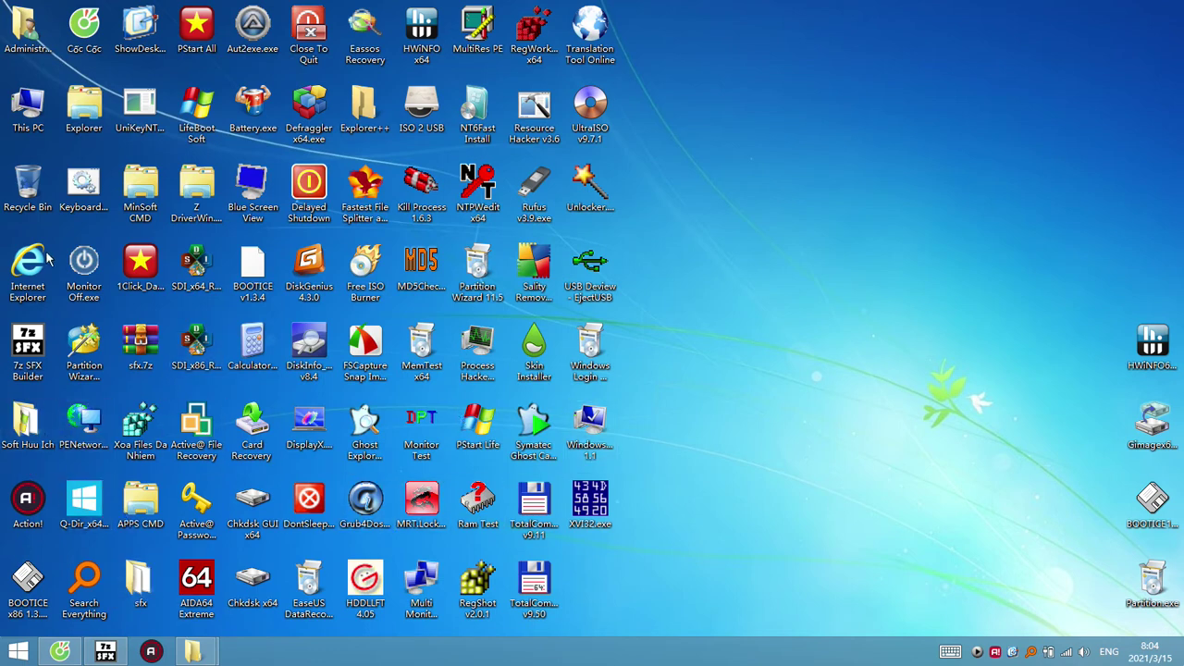
# Browse to X:\APPS in File Explorer, sort the files by size with the largest first, and select Portable.exe
pyautogui.doubleClick(86, 109)
pyautogui.click(537, 404)
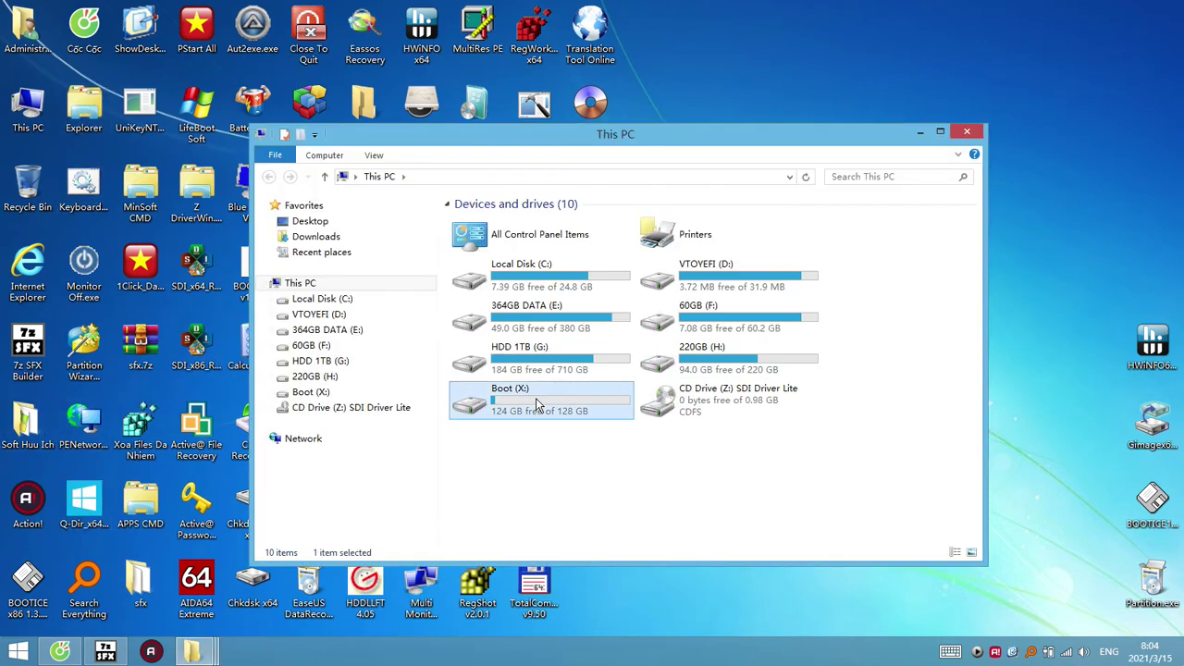
pyautogui.doubleClick(536, 399)
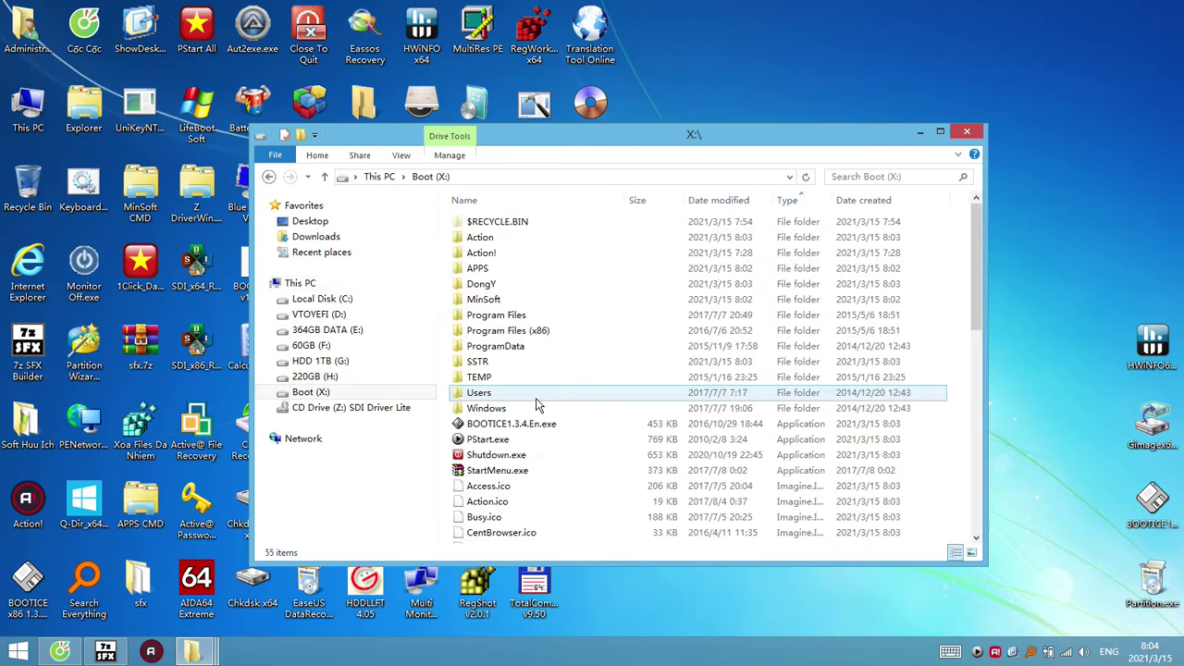
pyautogui.doubleClick(484, 270)
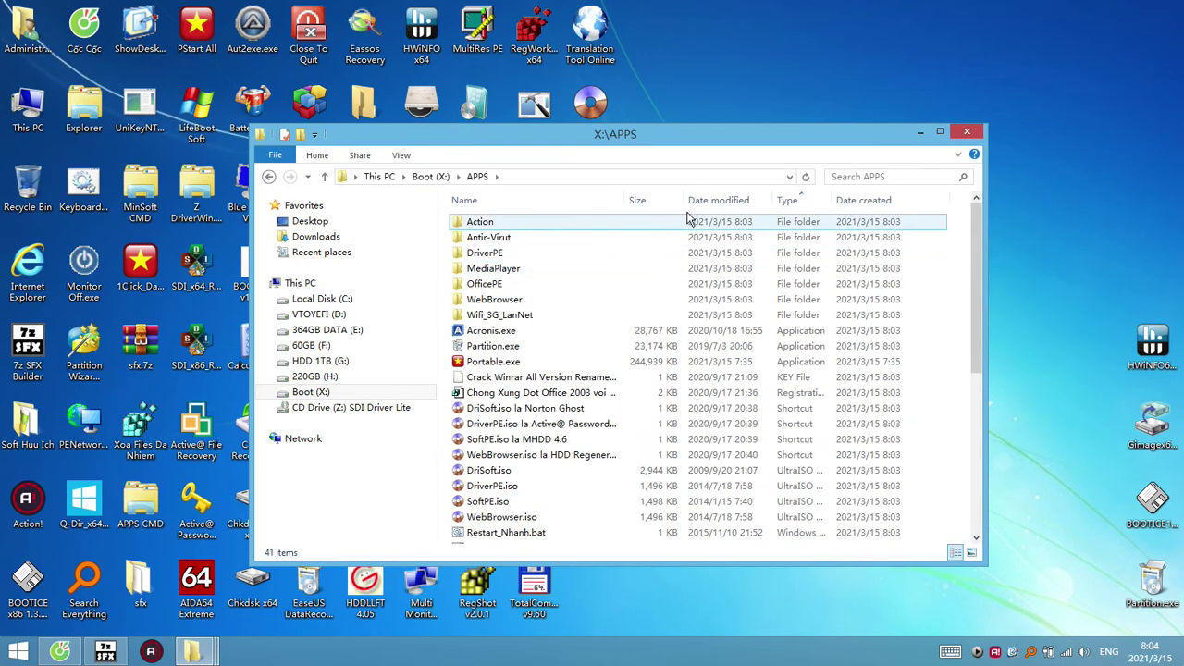
pyautogui.click(657, 202)
pyautogui.click(507, 224)
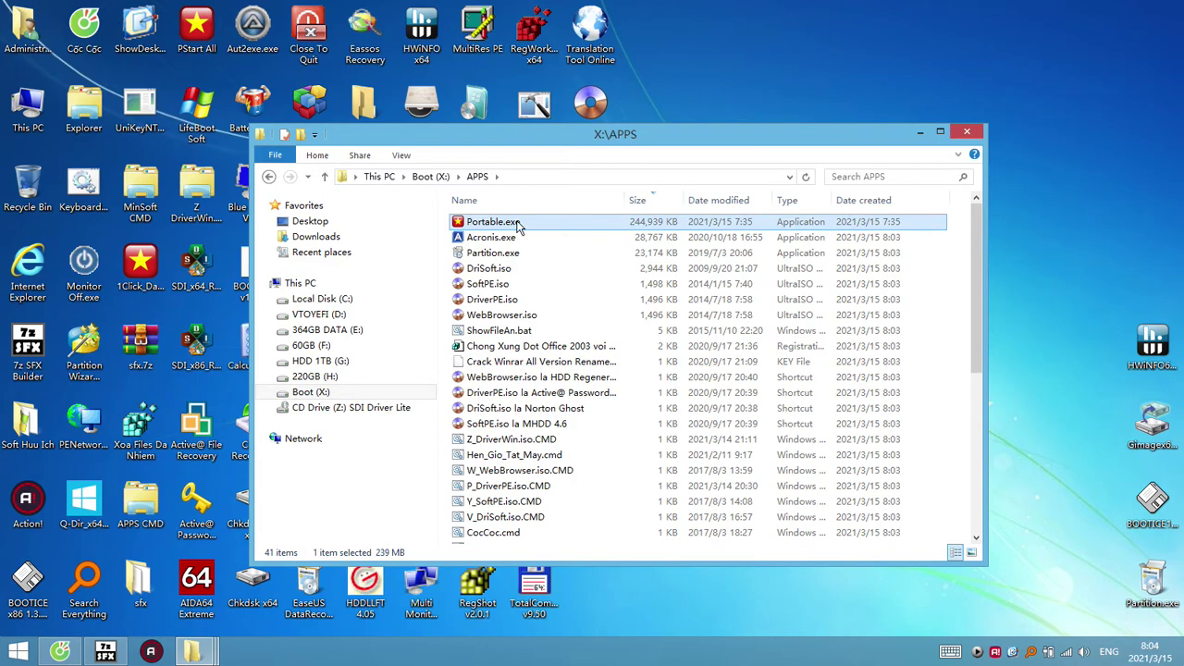
# Open Portable.exe as an archive in WinRAR, maximize the window, widen the name column, and look through the root files
pyautogui.rightClick(518, 226)
pyautogui.click(592, 344)
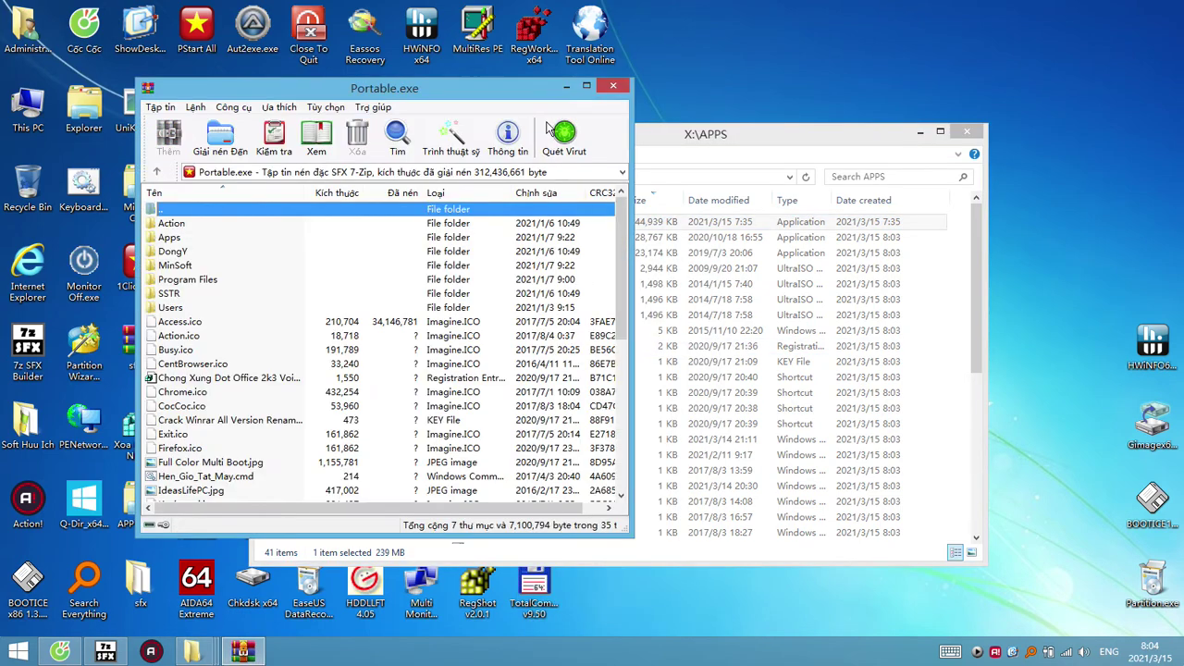
pyautogui.click(585, 86)
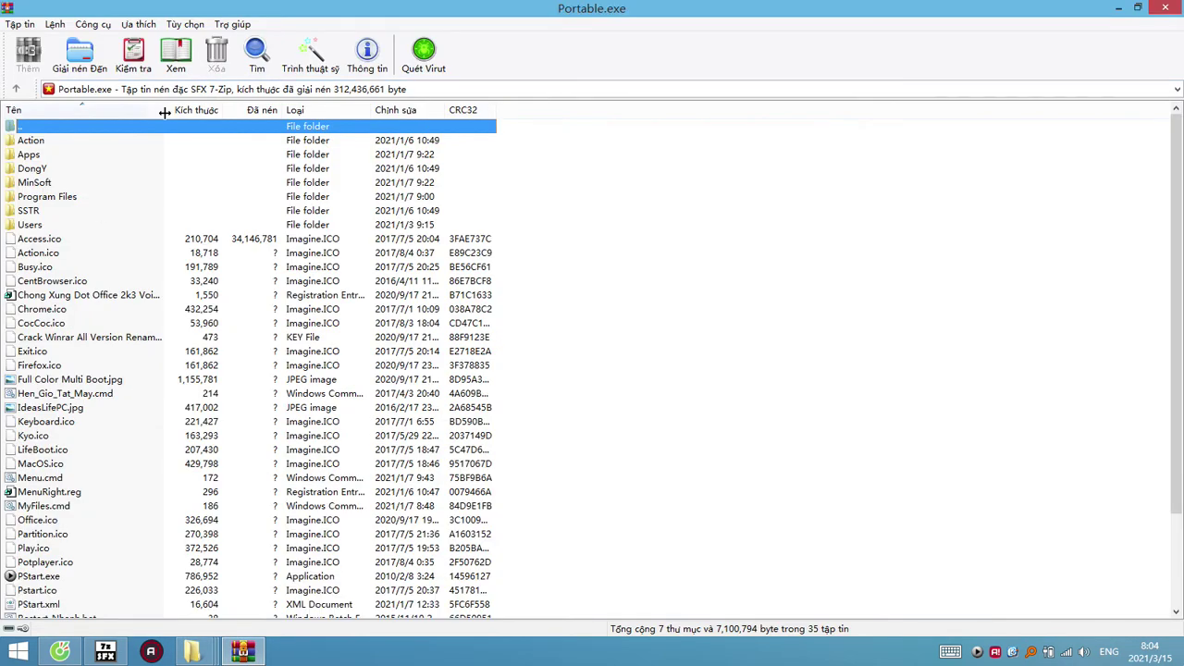
pyautogui.moveTo(165, 112); pyautogui.dragTo(291, 139)
pyautogui.click(59, 297)
pyautogui.scroll(-3, 177, 417)
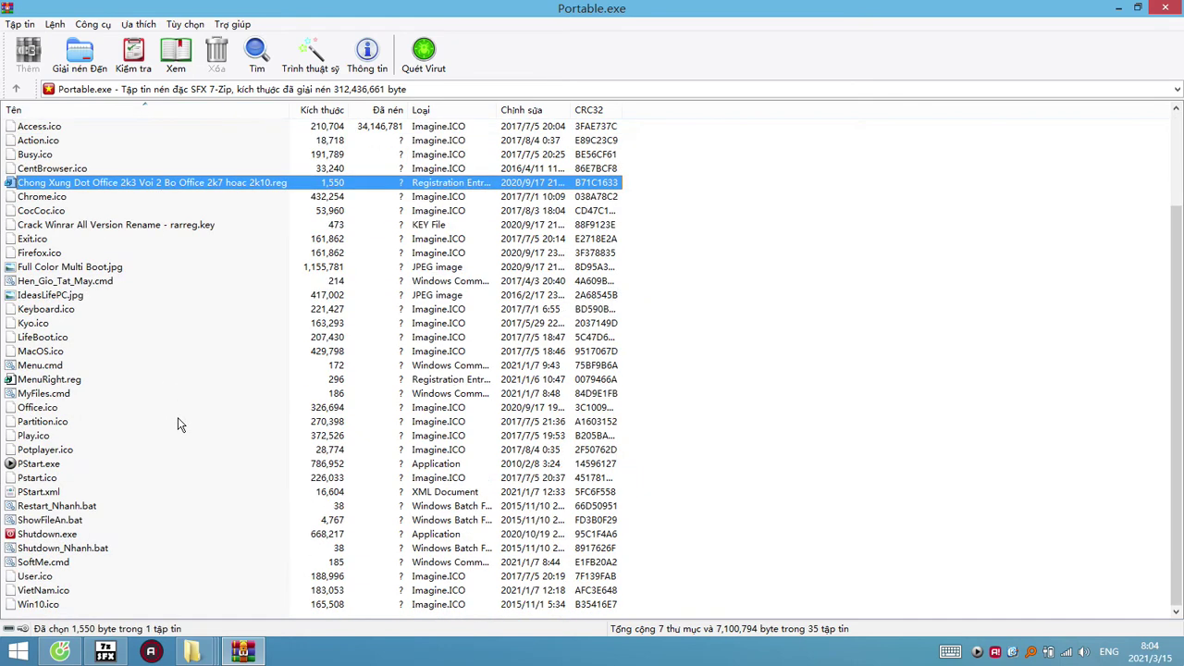
# Point out PStart.exe and PStart.xml, open PStart.xml to inspect its IdeasLifePC.jpg background image entry, and close it
pyautogui.click(45, 464)
pyautogui.click(48, 493)
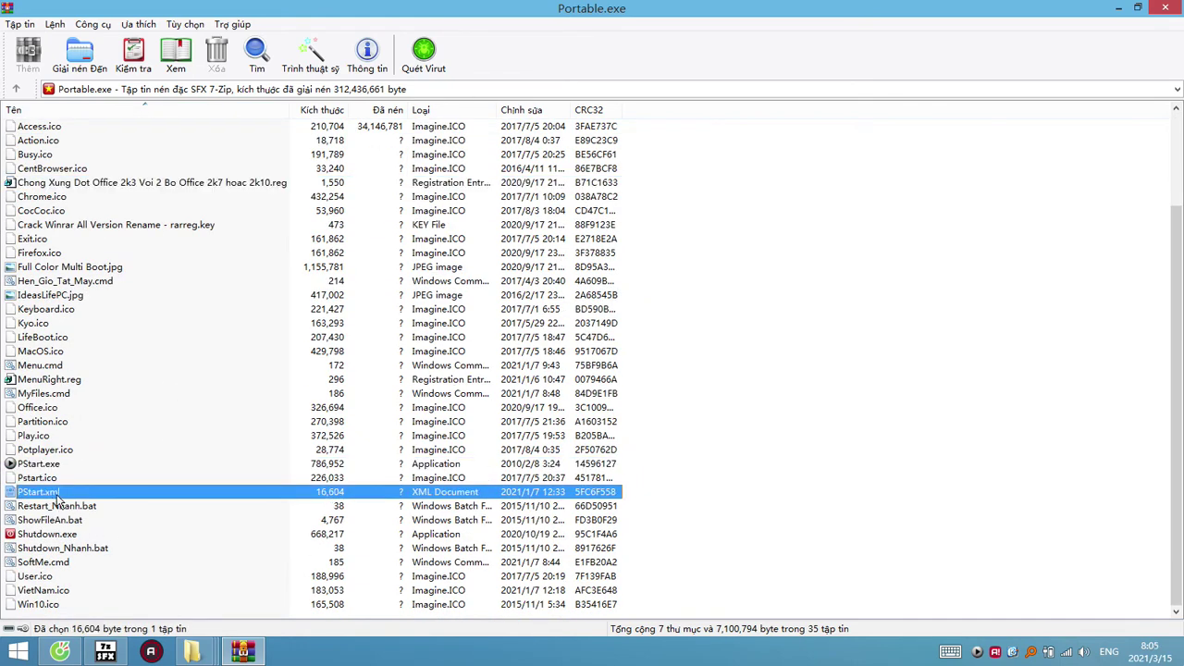
pyautogui.click(49, 465)
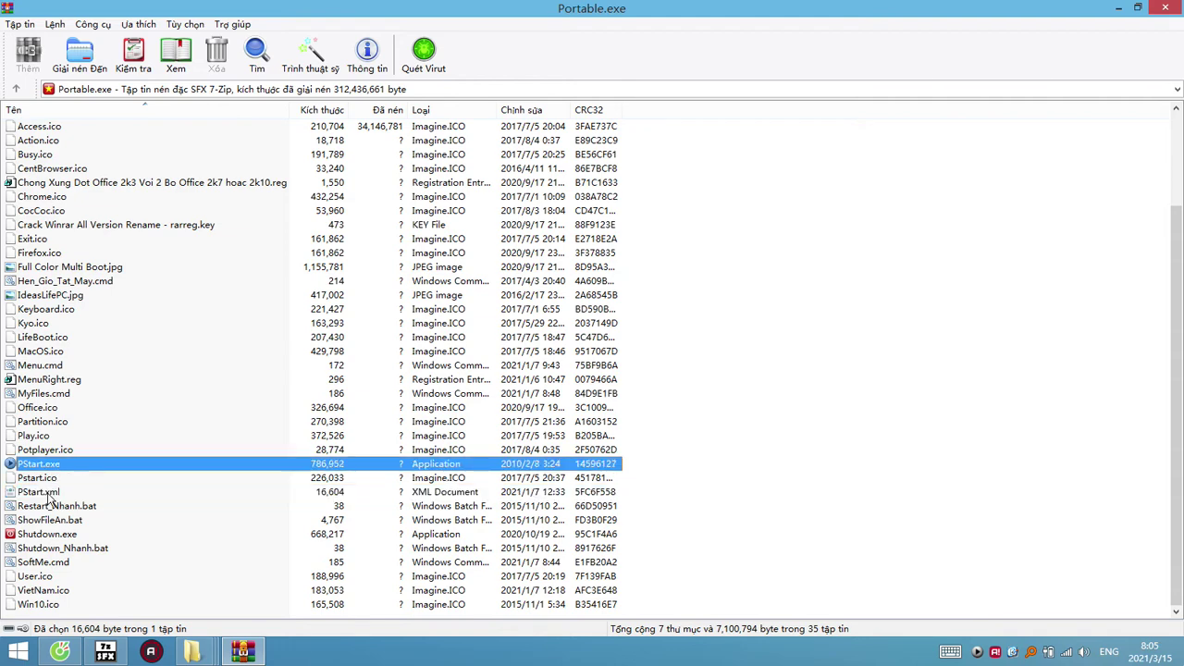
pyautogui.doubleClick(48, 494)
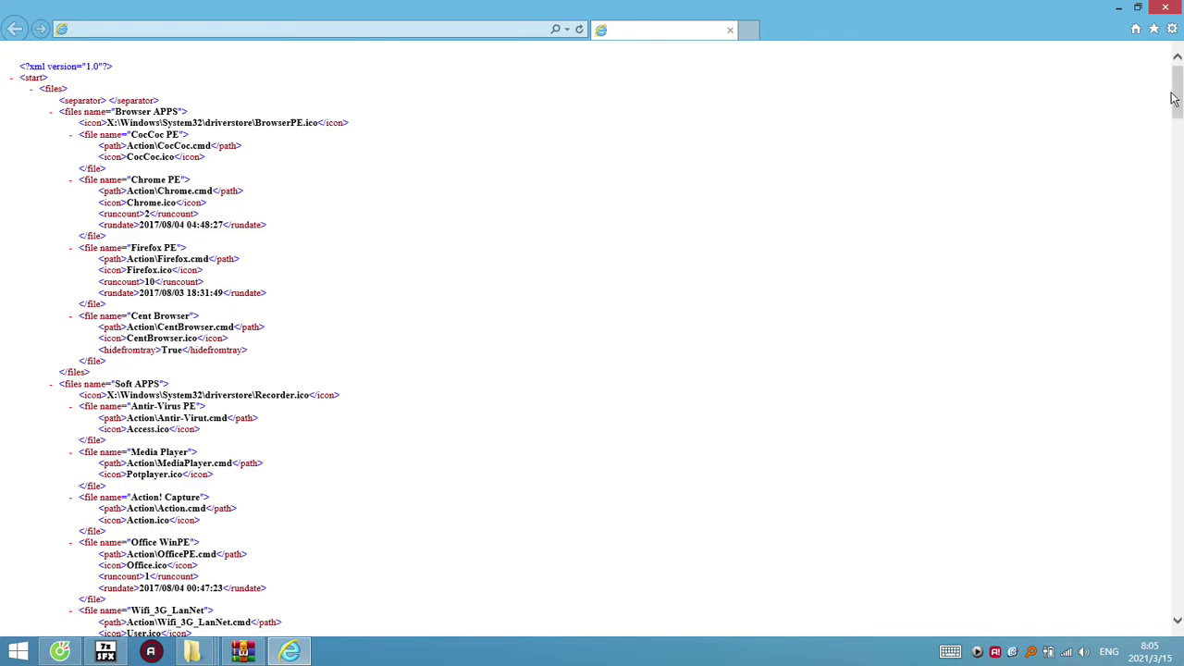
pyautogui.moveTo(1178, 103); pyautogui.dragTo(1177, 615)
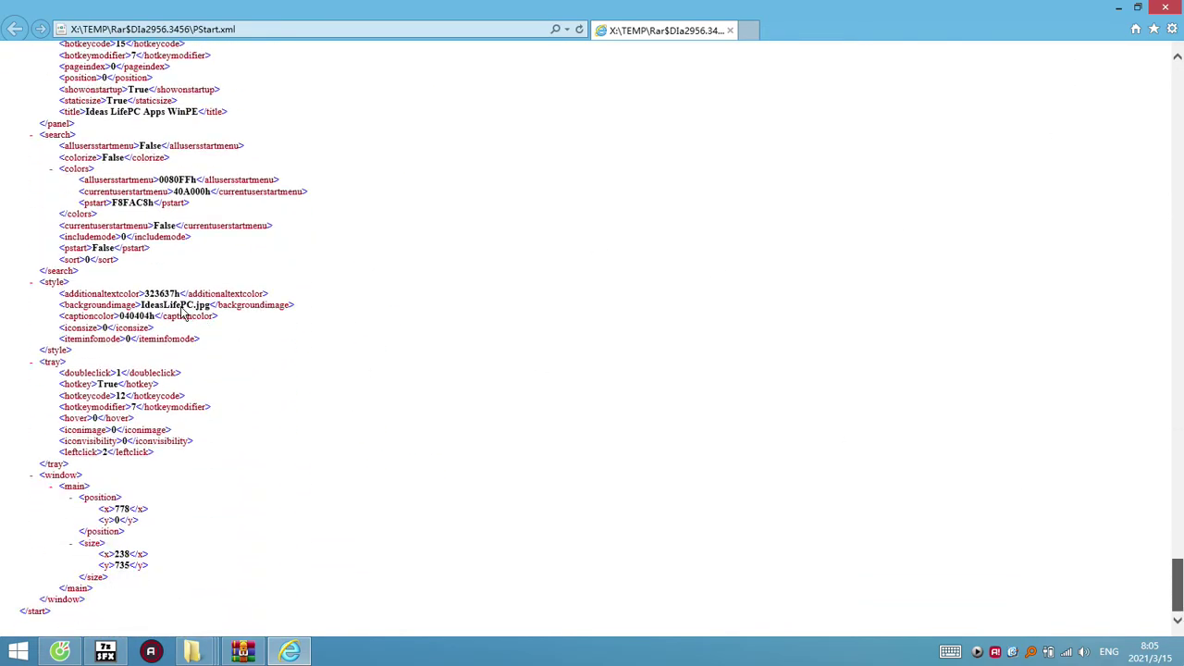
pyautogui.moveTo(142, 305); pyautogui.dragTo(196, 306)
pyautogui.click(1163, 7)
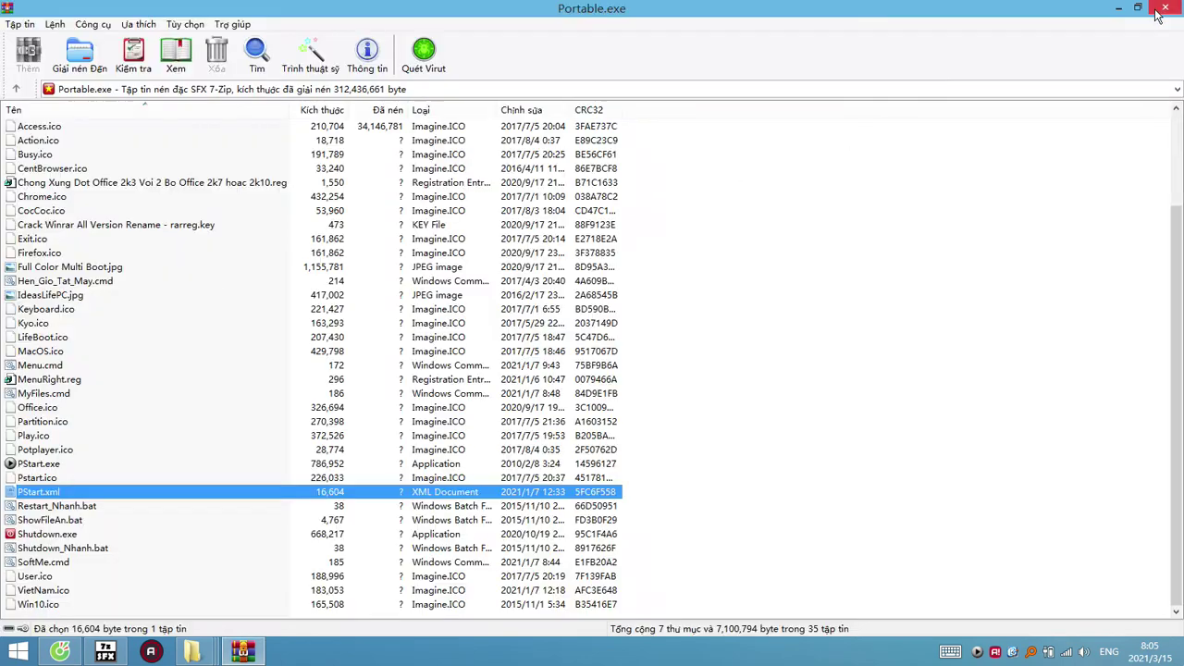
# Review the archive's Program Files folder in full, close the archive, and move the X:\APPS window aside
pyautogui.scroll(3, 113, 351)
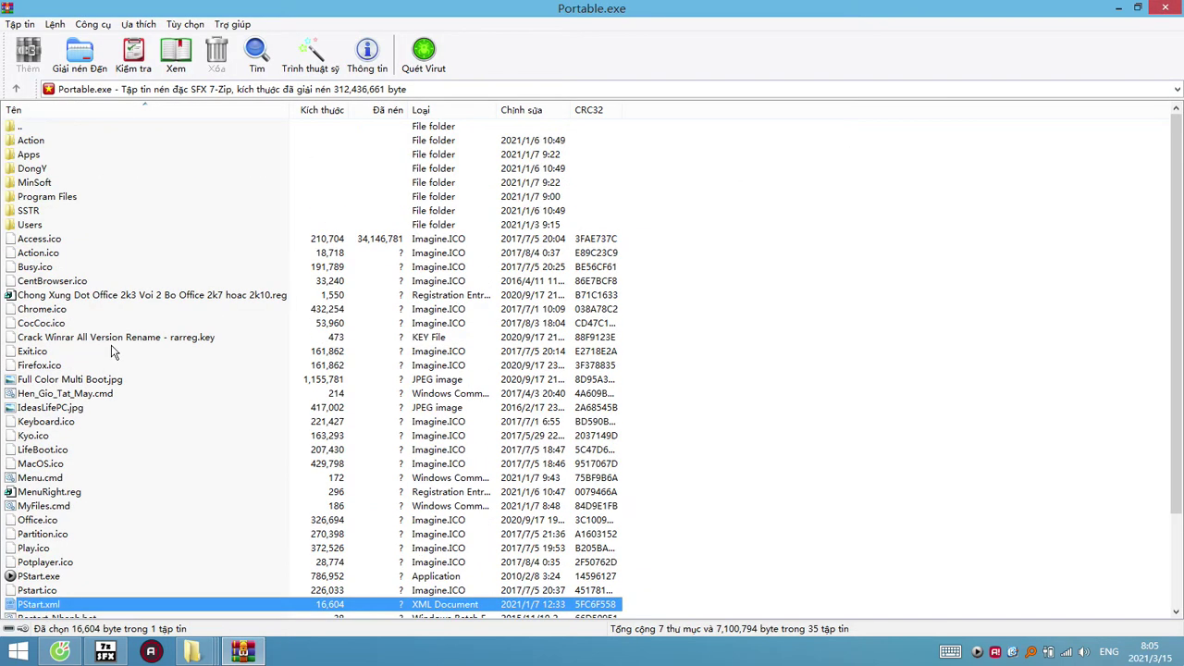
pyautogui.doubleClick(57, 200)
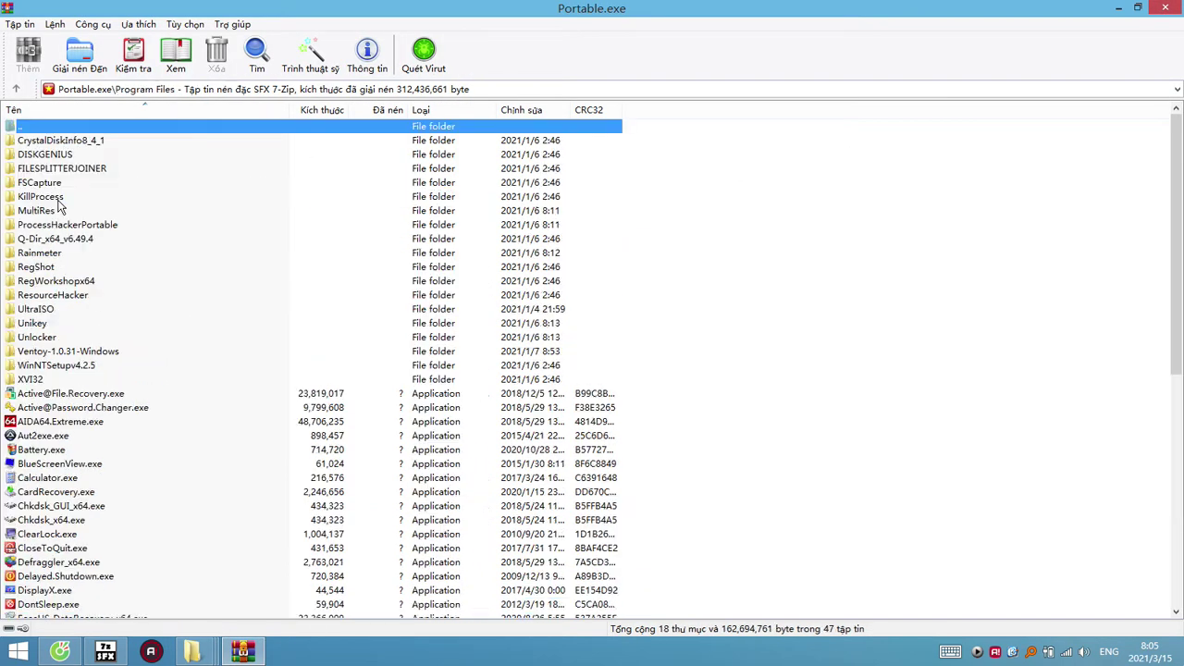
pyautogui.click(285, 309)
pyautogui.scroll(-10, 286, 313)
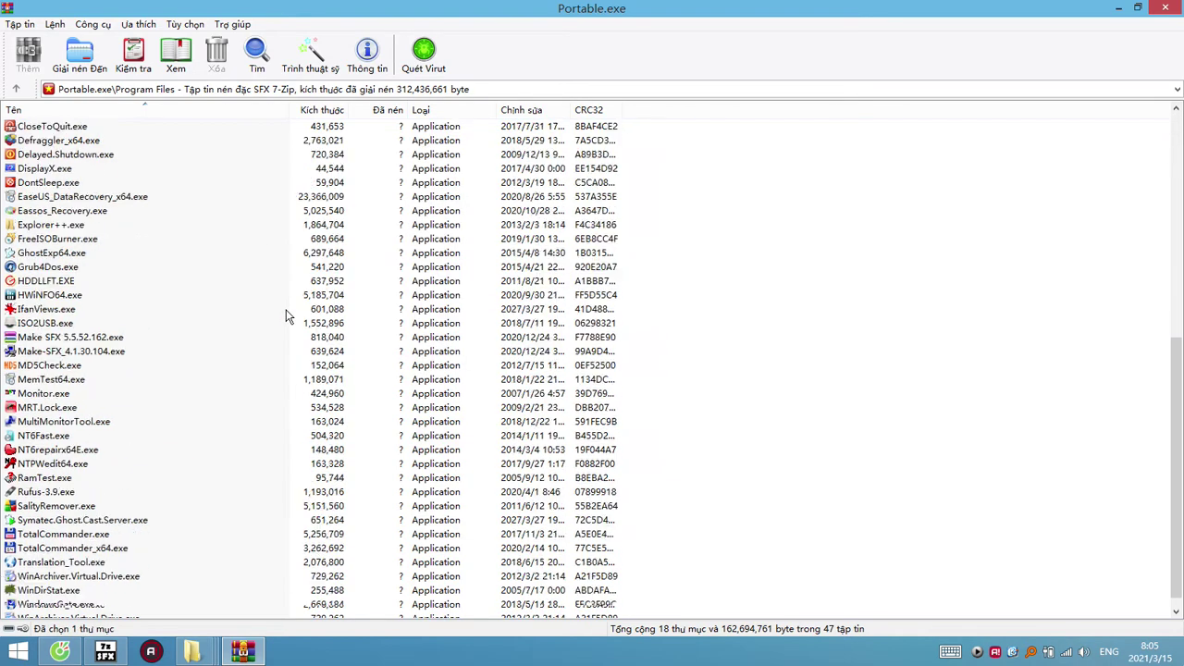
pyautogui.scroll(10, 286, 315)
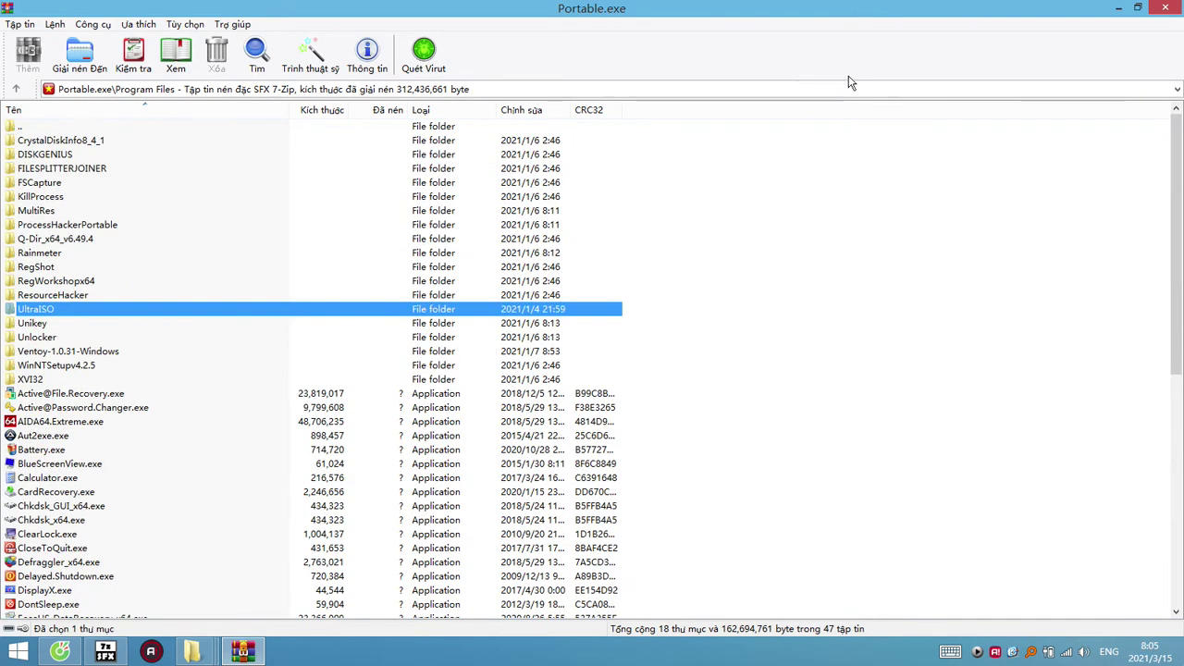
pyautogui.click(1153, 8)
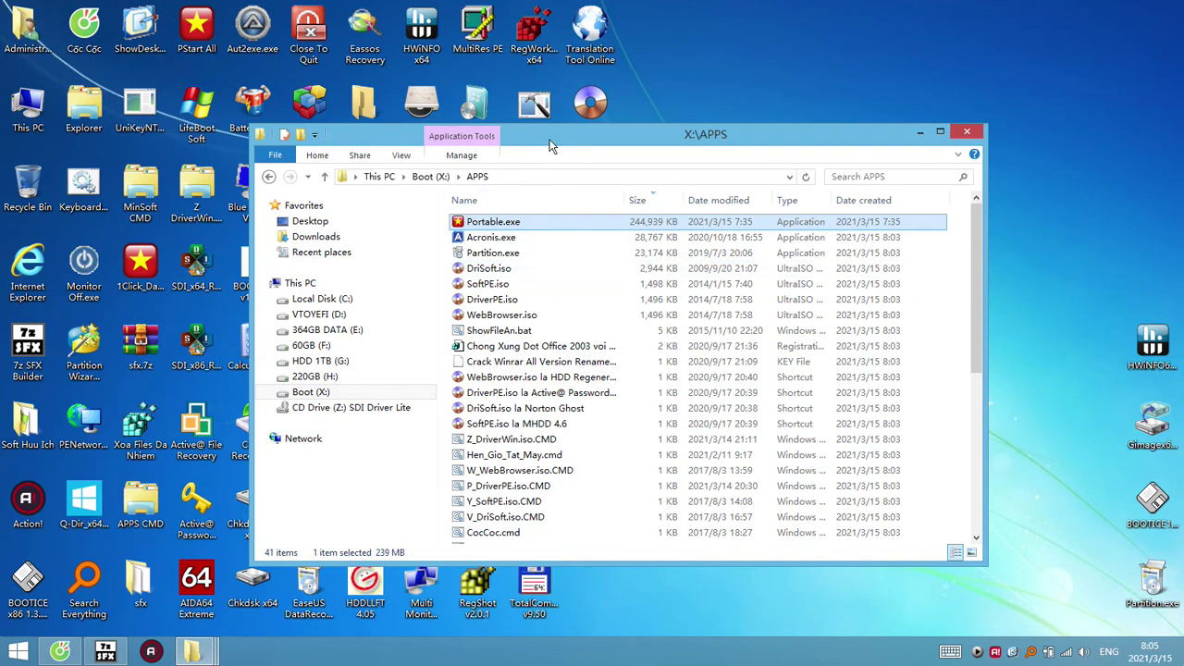
pyautogui.moveTo(635, 140); pyautogui.dragTo(537, 156)
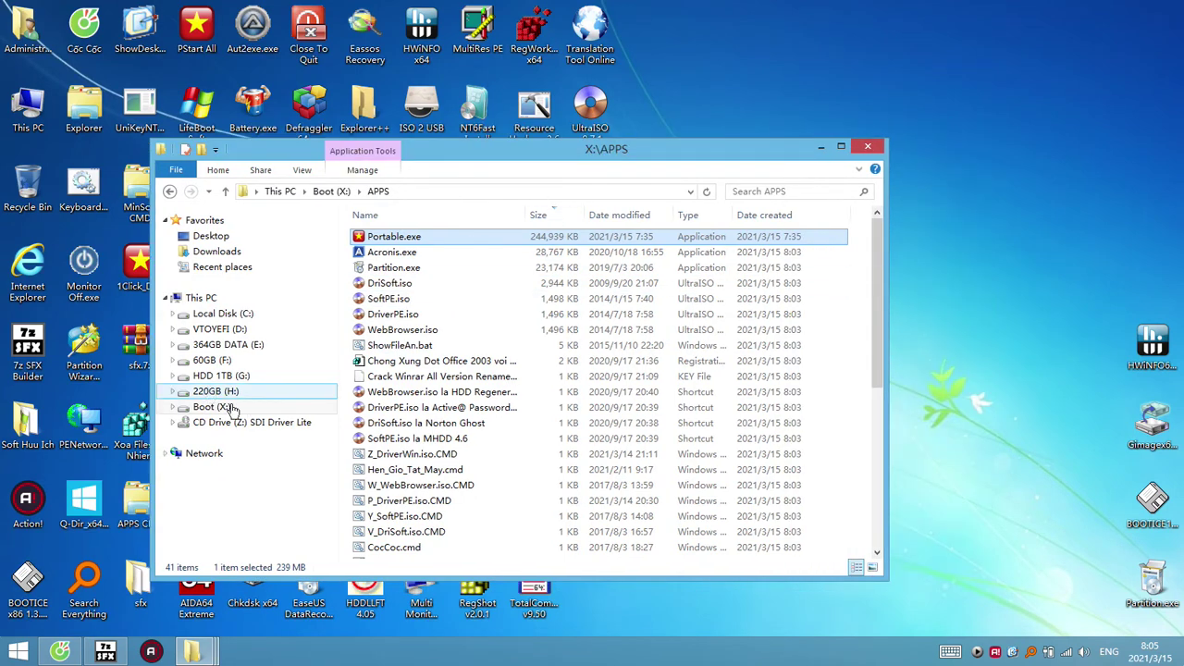
# Show the root of Boot (X:), minimize it, and point out the PStart.cmd Run entry in 7z SFX Builder before minimizing that too
pyautogui.click(200, 407)
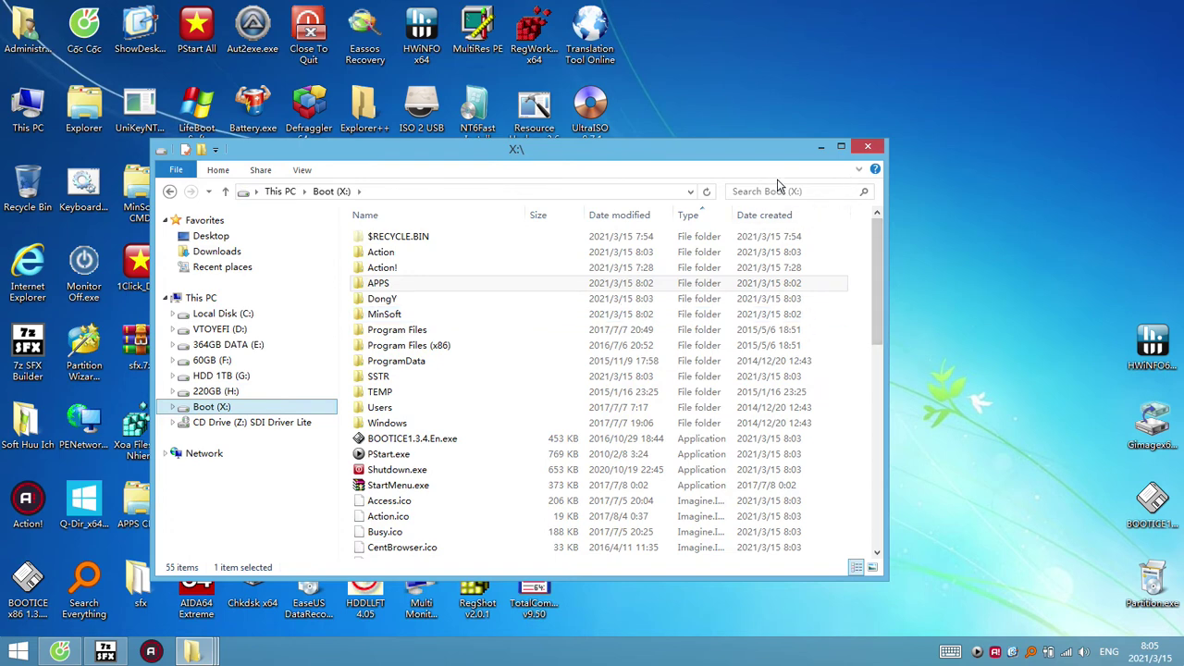
pyautogui.click(820, 147)
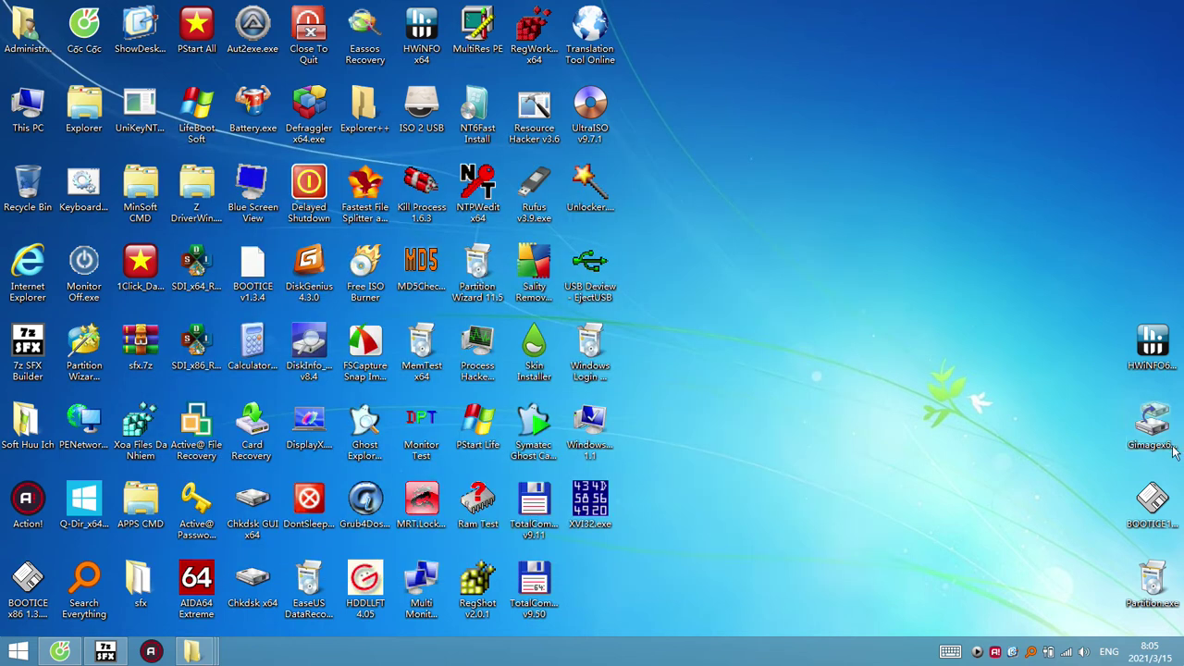
pyautogui.click(106, 652)
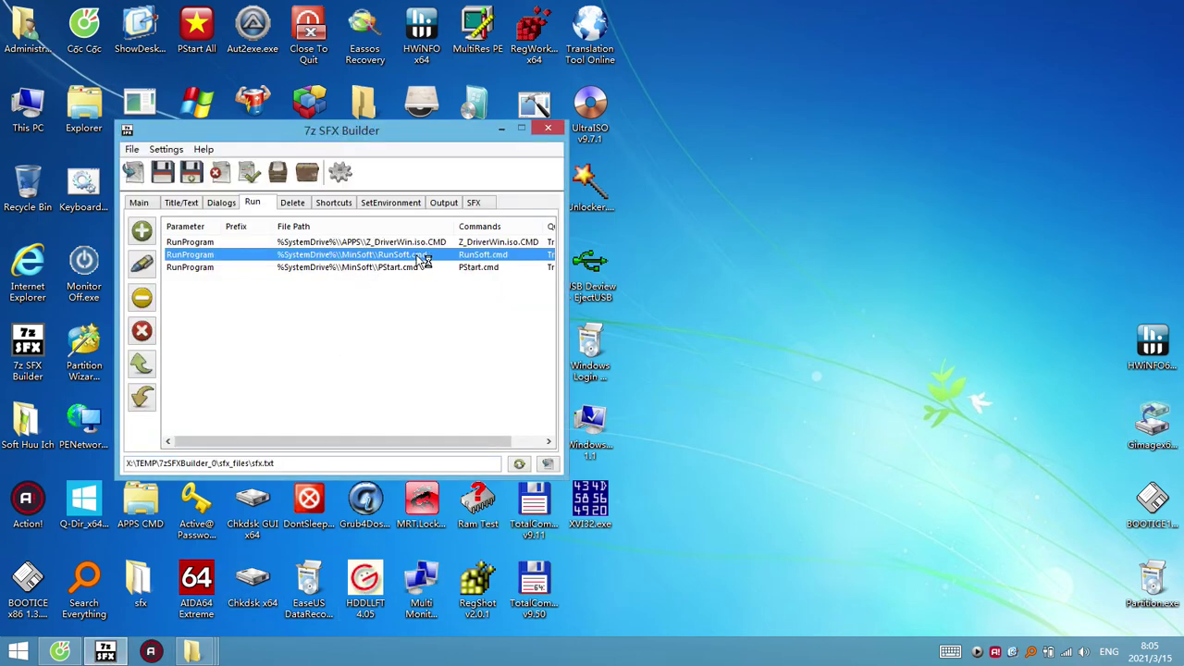
pyautogui.click(392, 268)
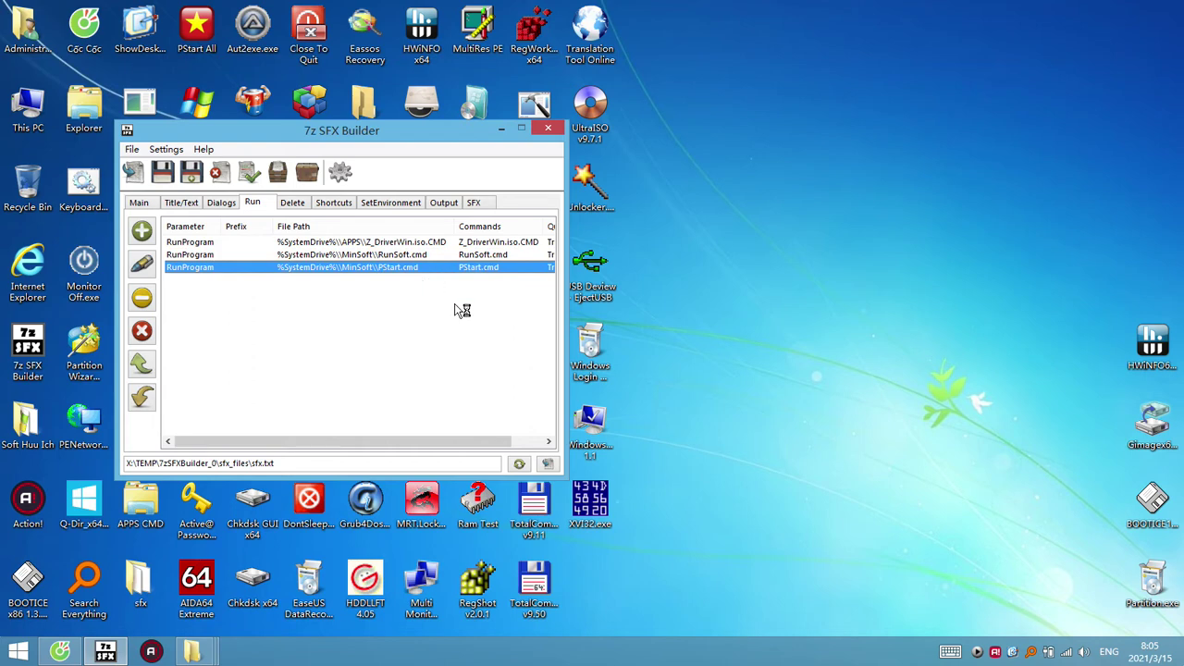
pyautogui.click(500, 129)
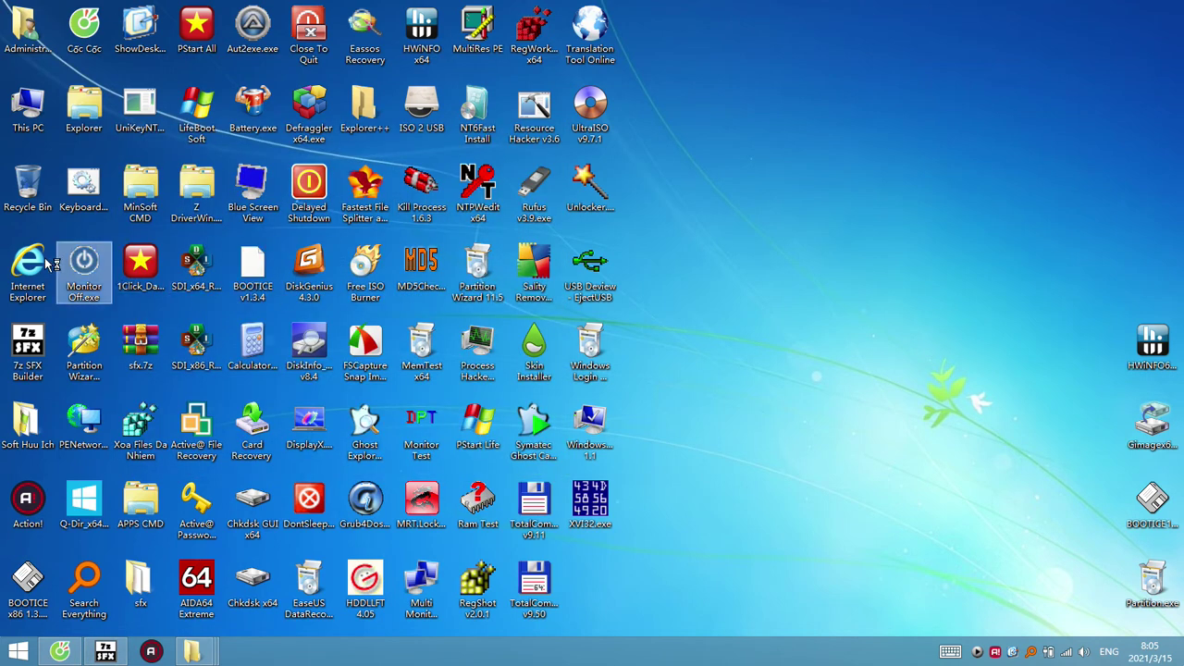
# Browse from This PC to X:\MinSoft and open PStart.cmd for editing in Notepad
pyautogui.doubleClick(37, 116)
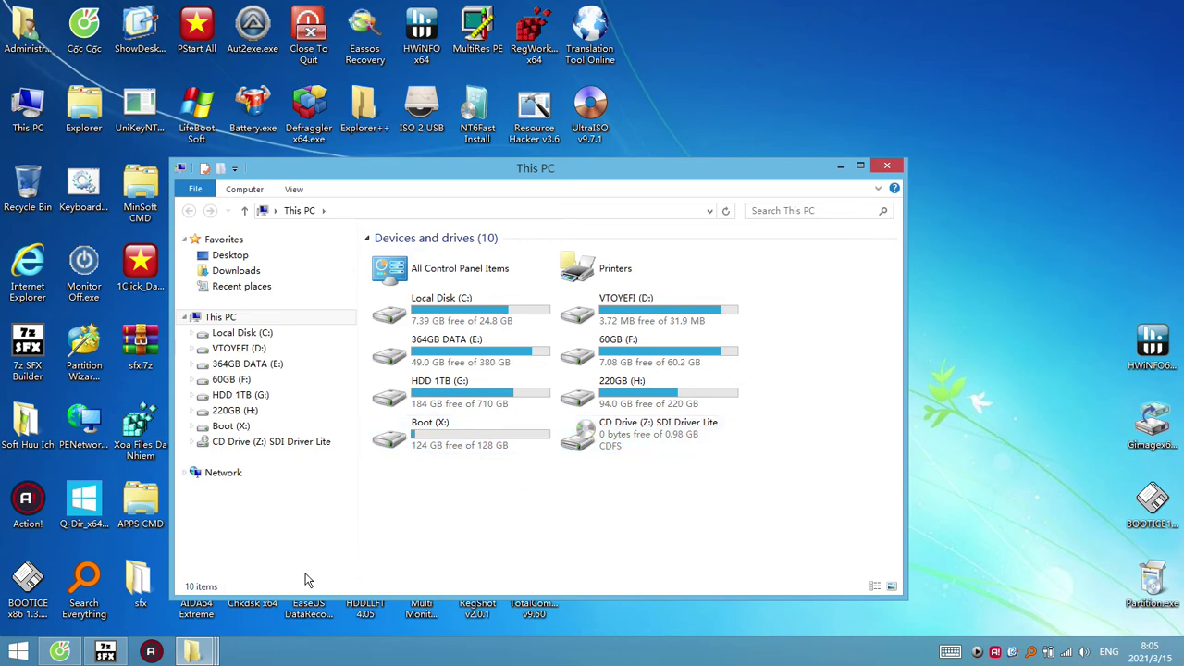
pyautogui.click(473, 431)
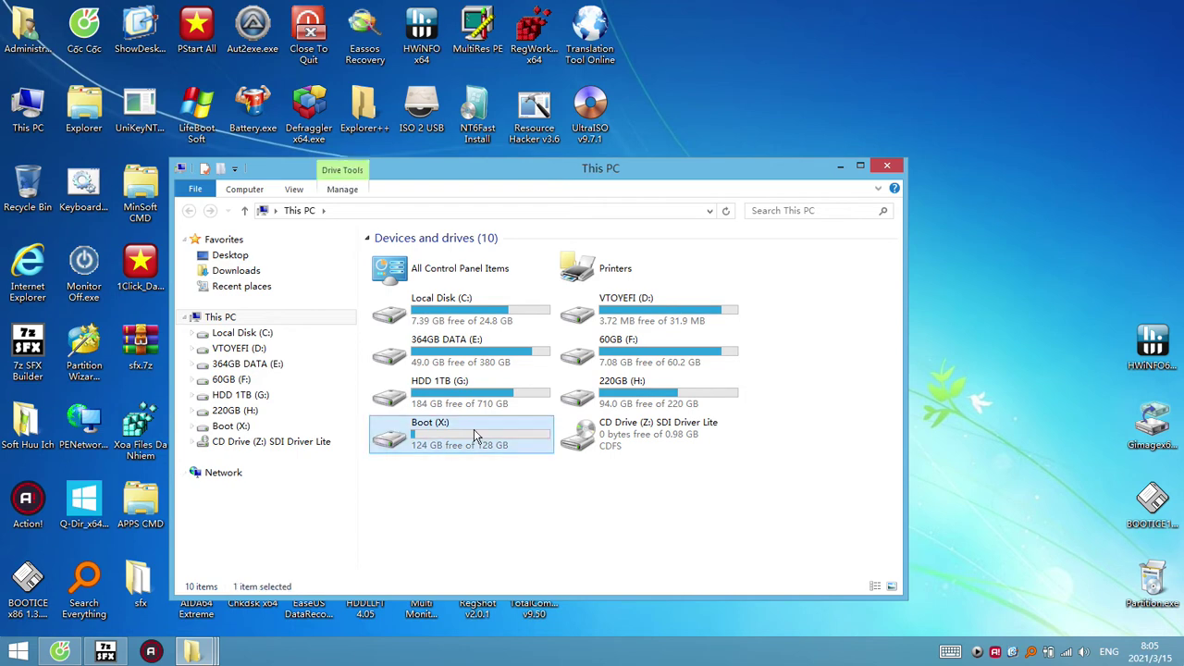
pyautogui.doubleClick(467, 349)
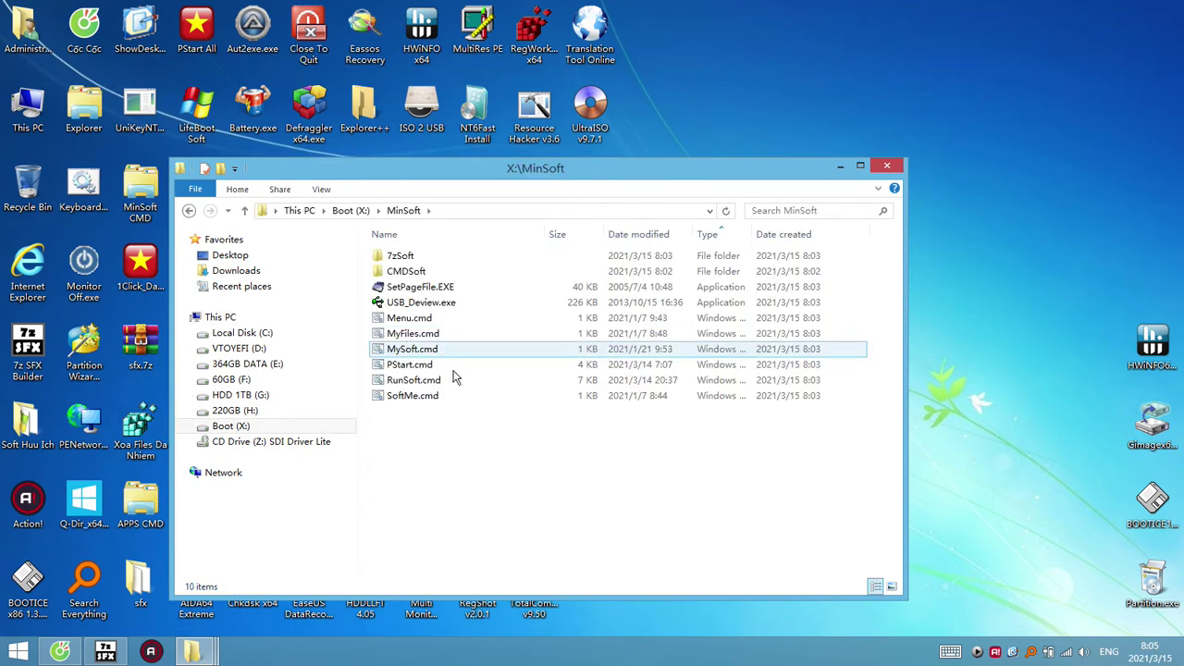
pyautogui.rightClick(418, 365)
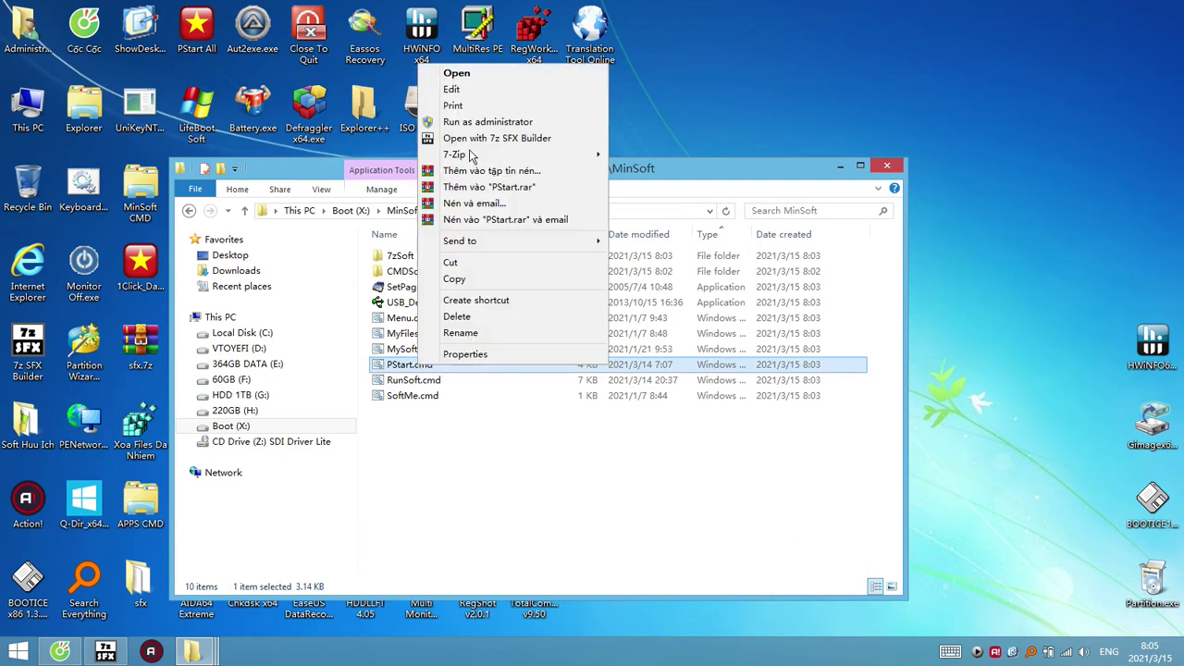
pyautogui.click(462, 89)
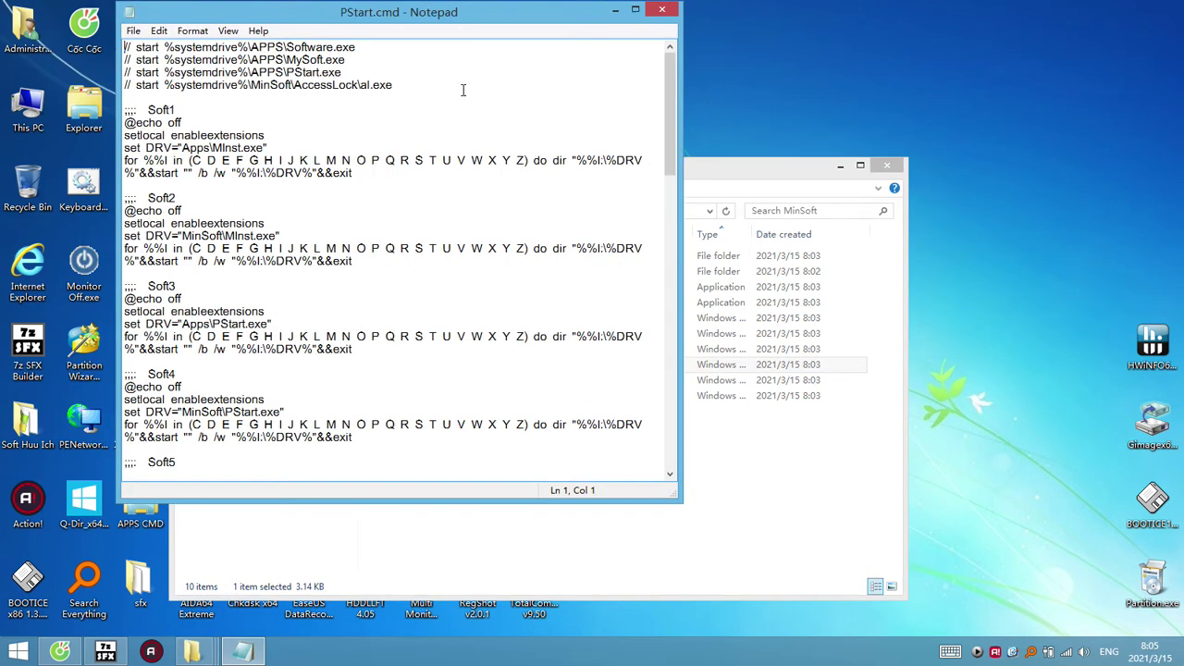
# Extend Notepad to full height, highlight the PStart.exe path in Soft4 and MInst.exe in Soft2 and Soft1, and review the following Soft blocks
pyautogui.doubleClick(329, 500)
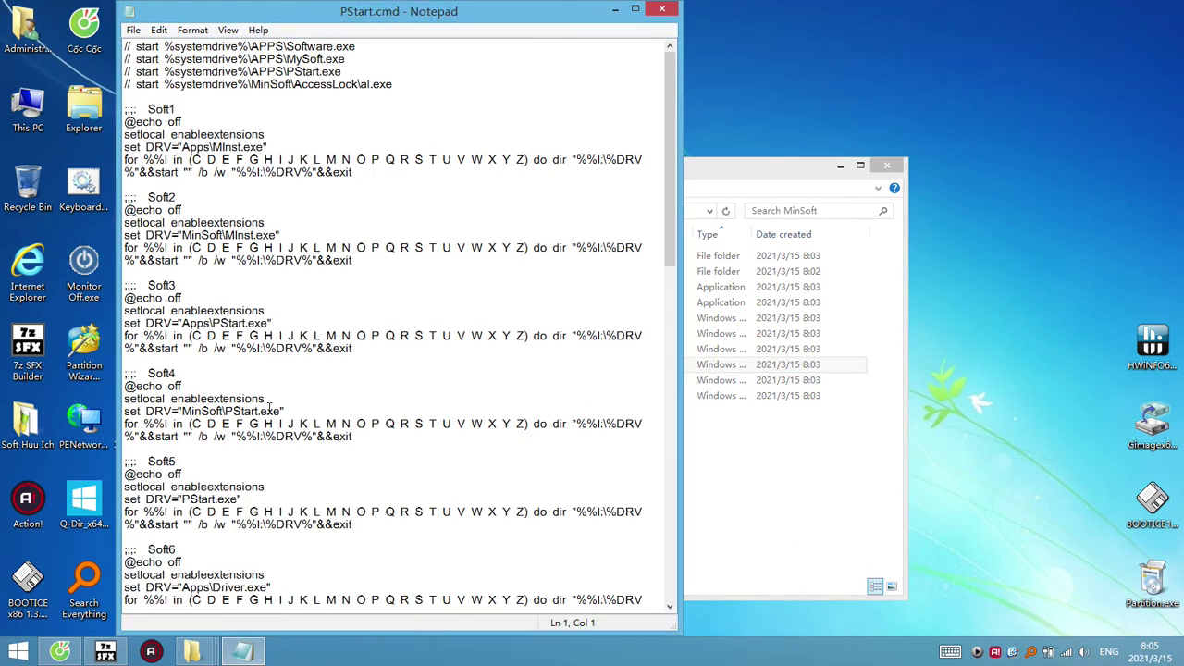
pyautogui.moveTo(280, 411); pyautogui.dragTo(218, 412)
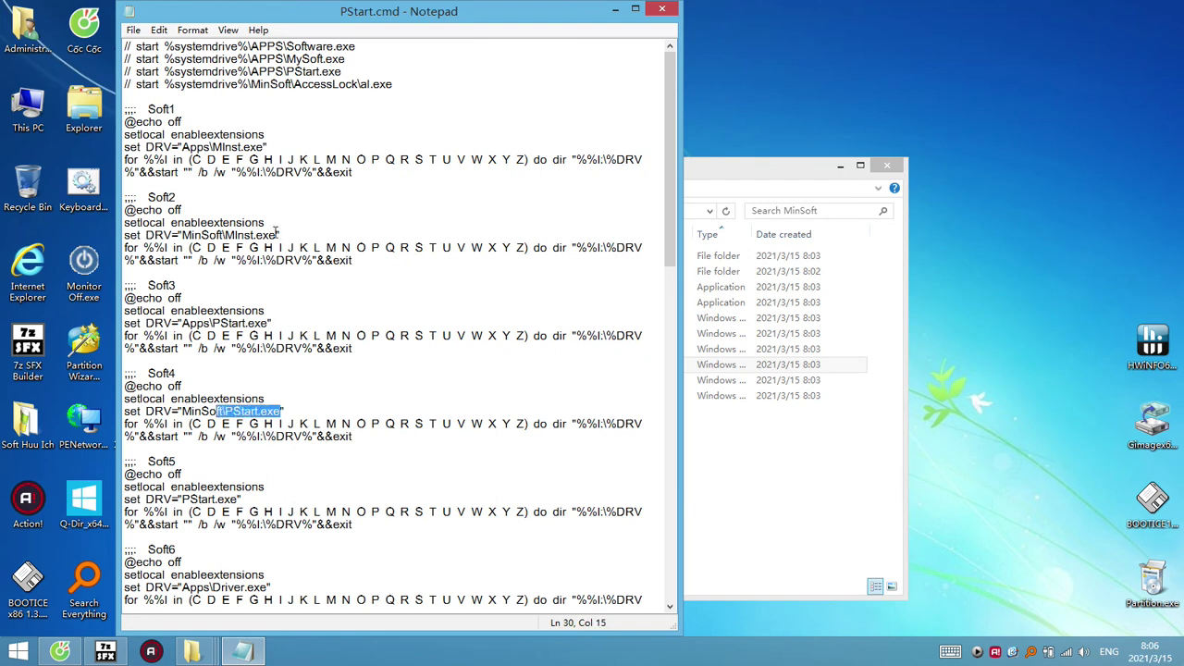
pyautogui.moveTo(277, 235); pyautogui.dragTo(227, 234)
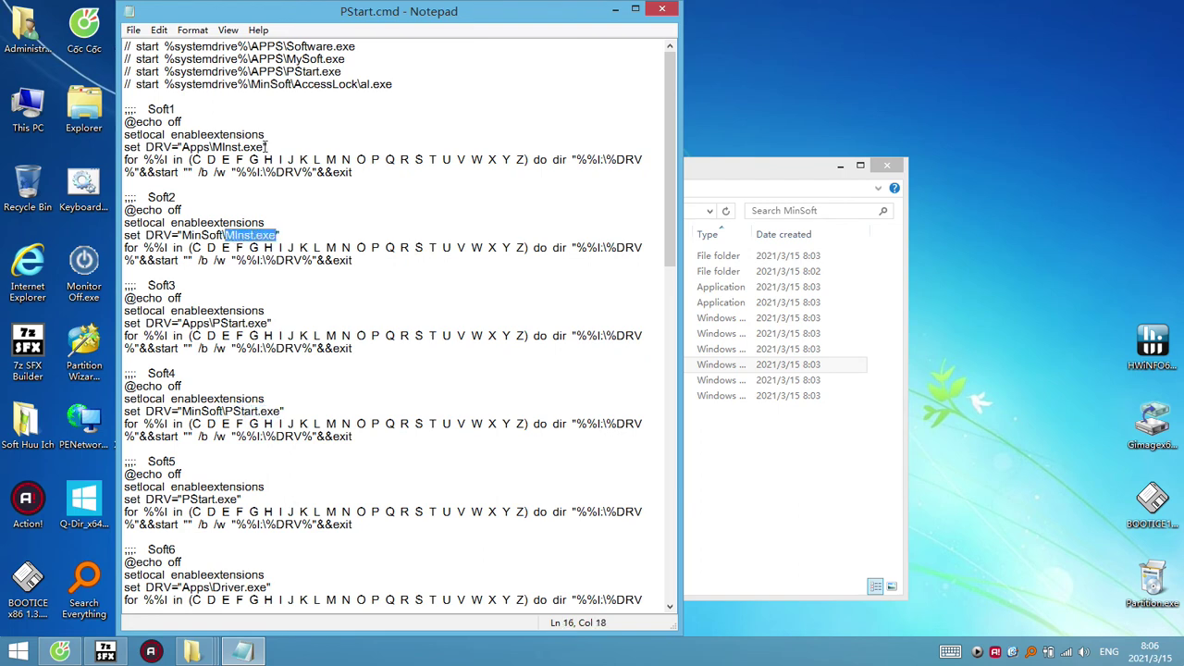
pyautogui.moveTo(266, 147); pyautogui.dragTo(237, 147)
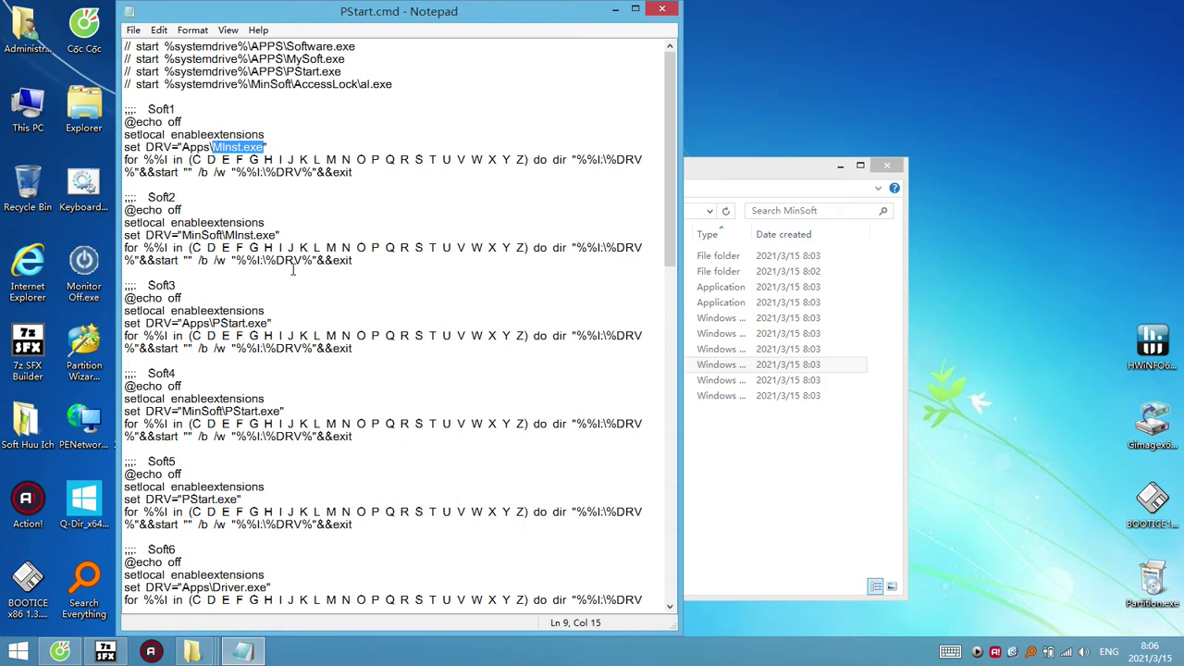
pyautogui.scroll(-5, 285, 460)
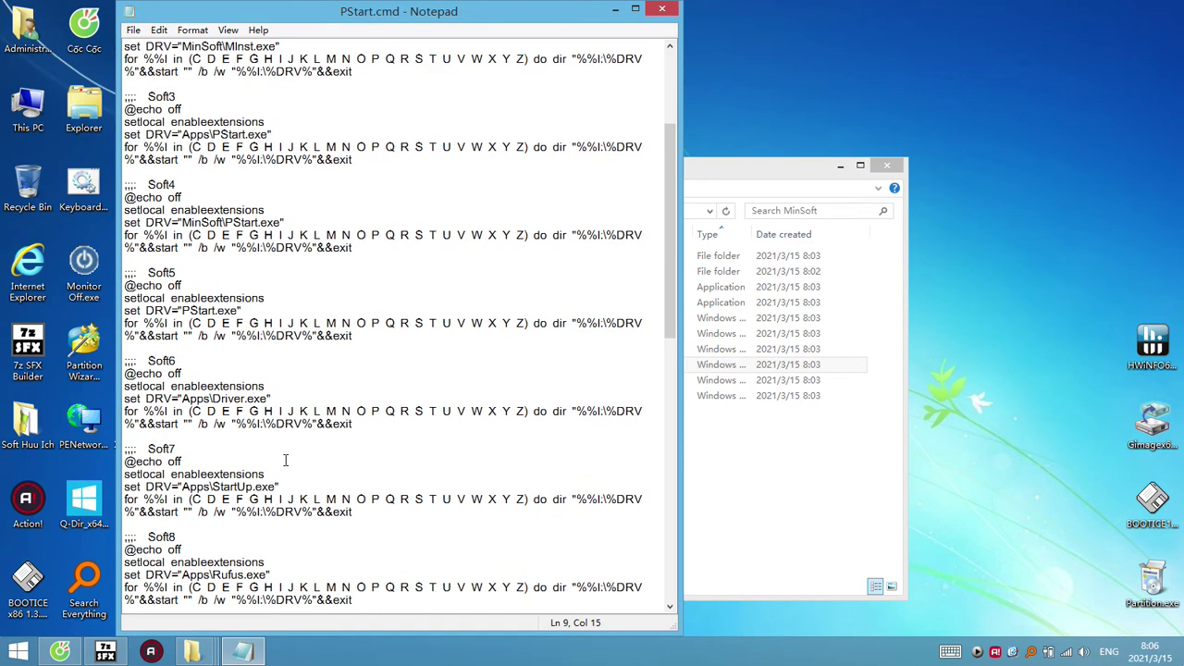
pyautogui.scroll(-2, 285, 460)
pyautogui.scroll(-5, 250, 408)
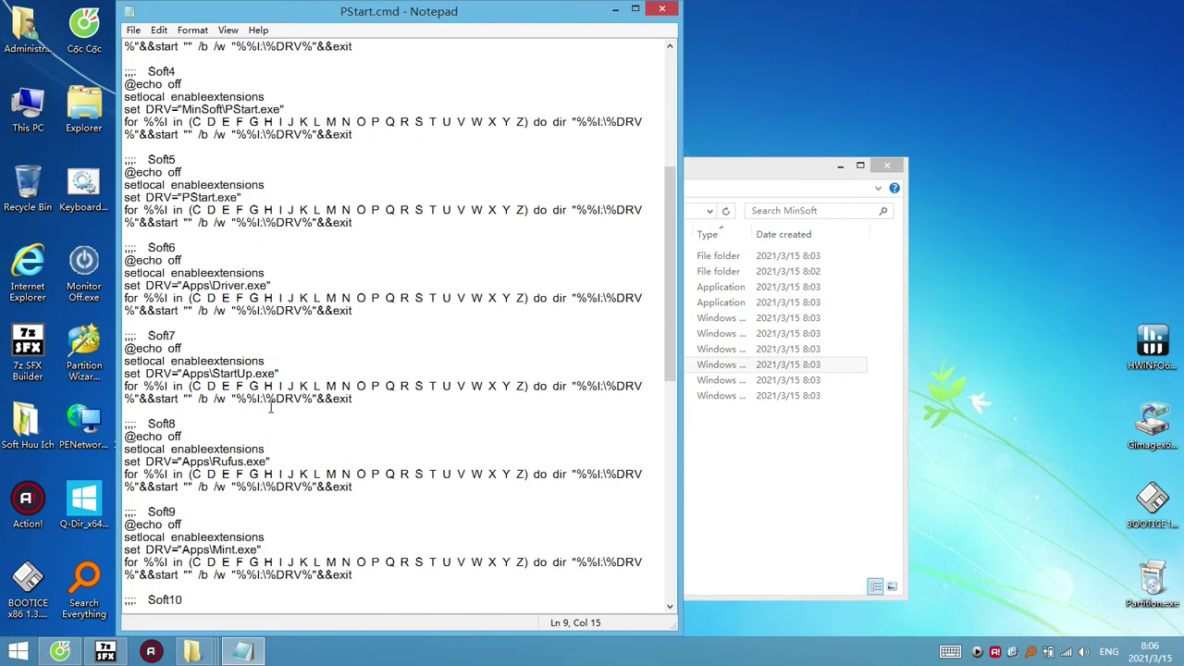